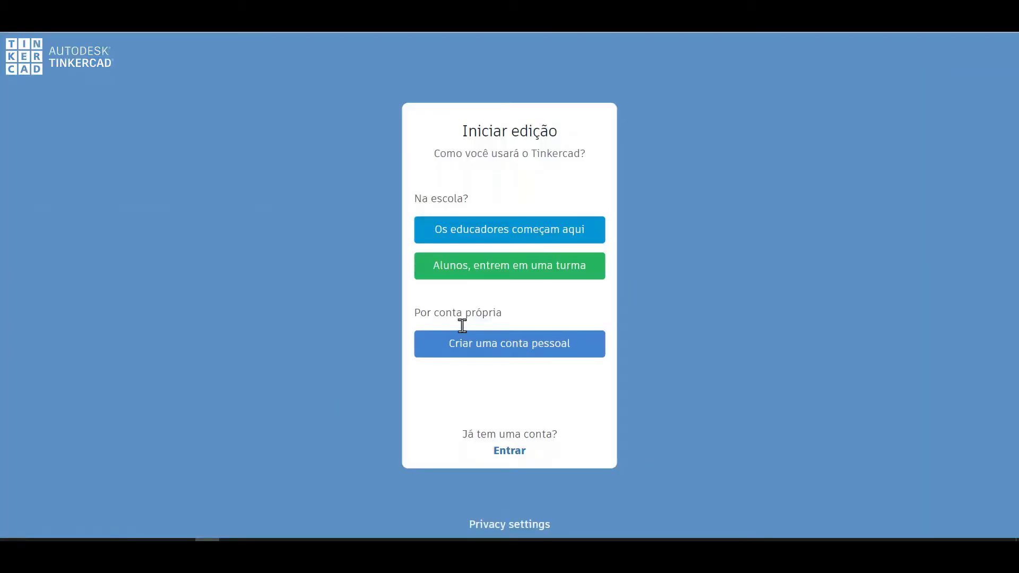
Sign in to the existing account with the account's e-mail address
left_click(509, 452)
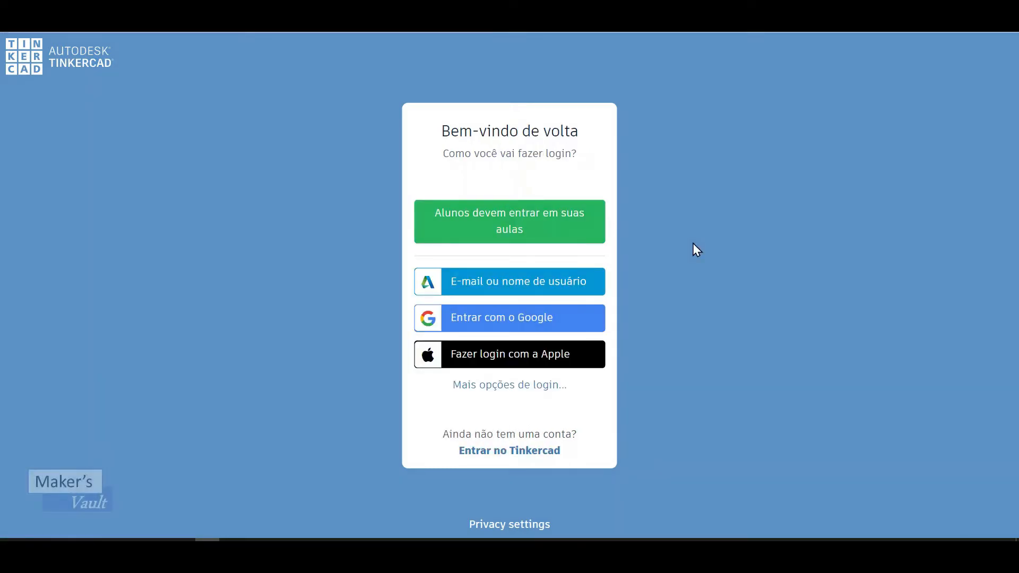
left_click(536, 285)
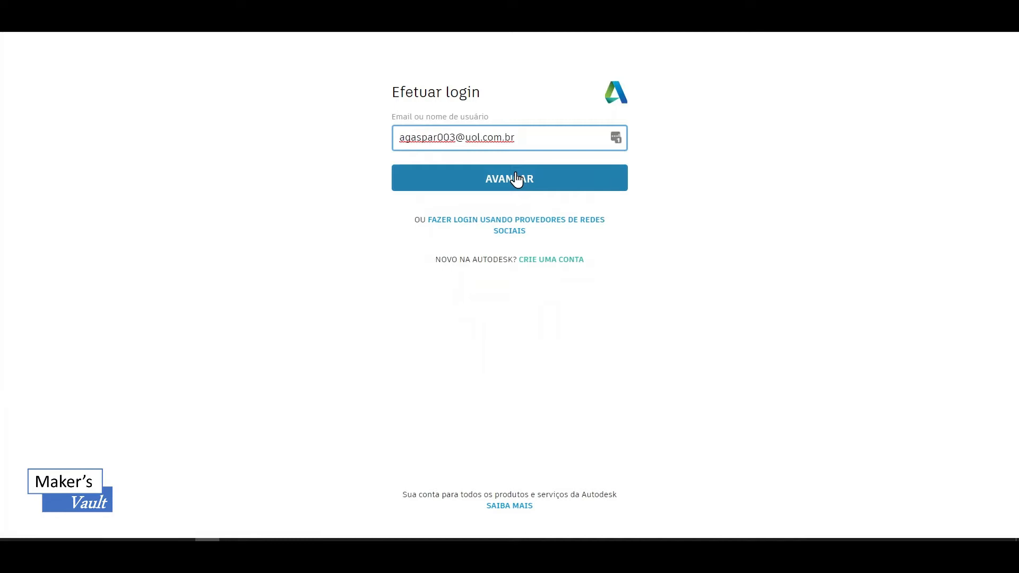
left_click(515, 180)
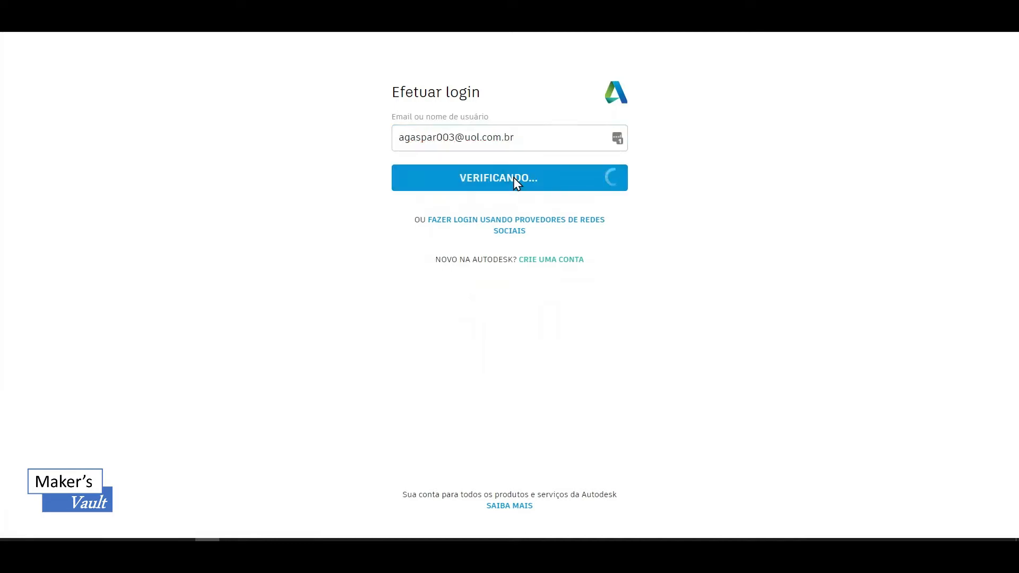
left_click(495, 244)
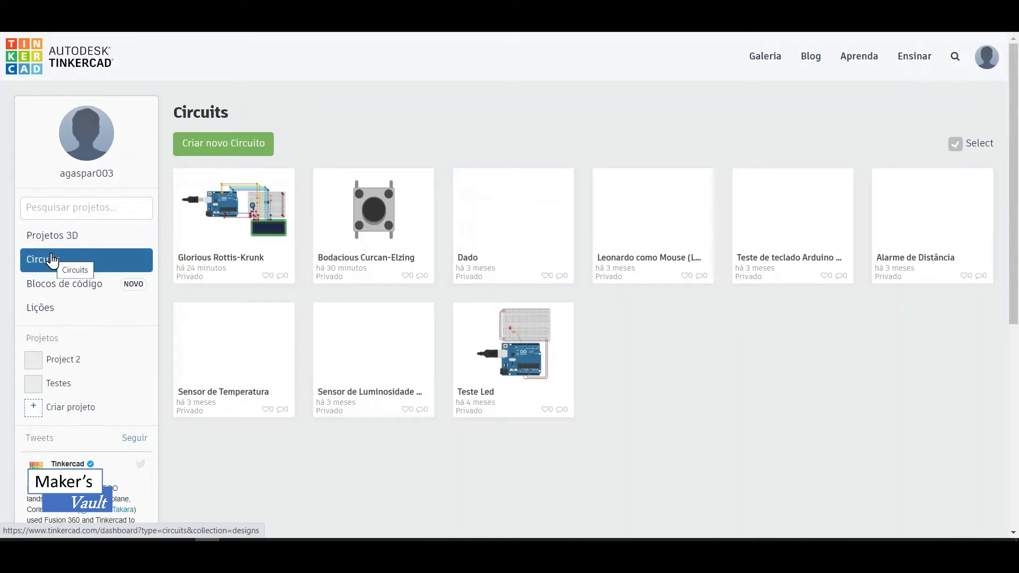
Create a new circuit and place the Arduino starter "Placa de teste" in the middle of the workspace
left_click(206, 149)
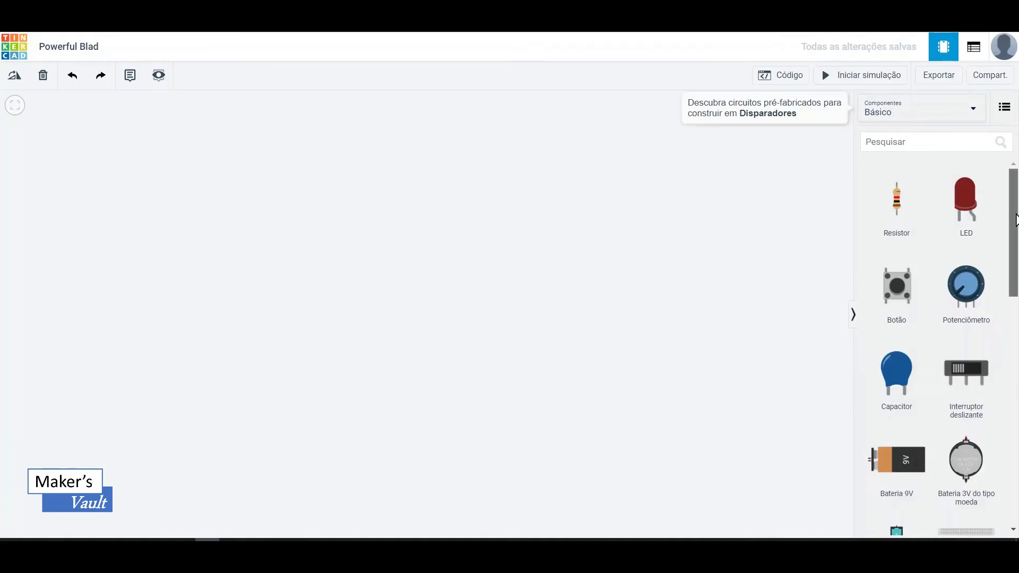
left_click_drag(1015, 222, 1014, 200)
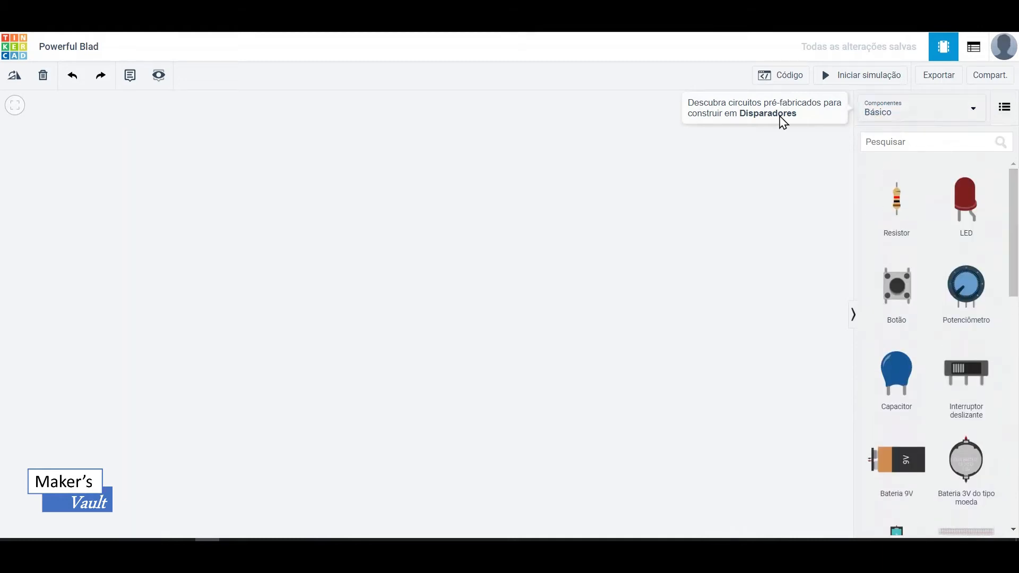
left_click(973, 111)
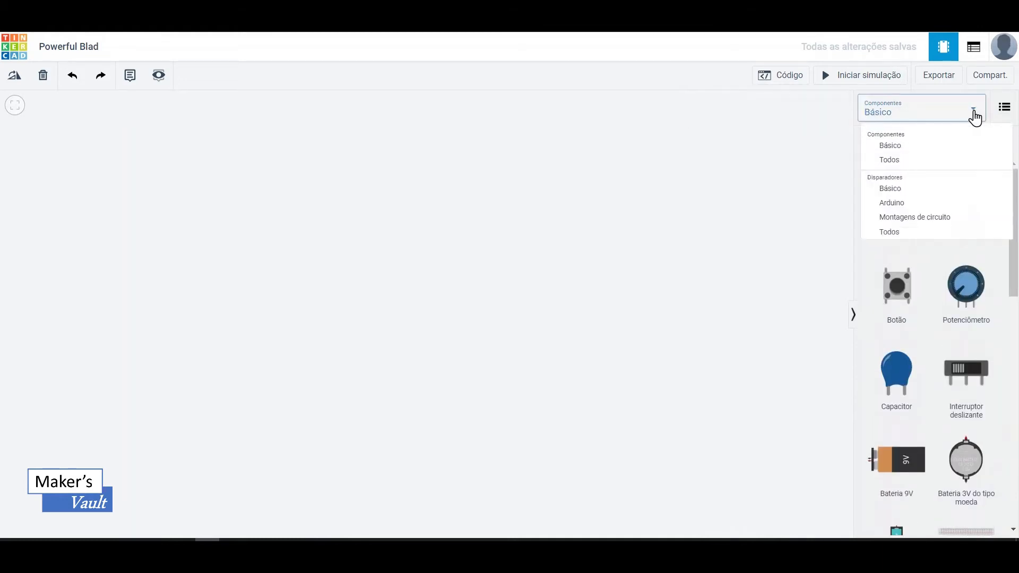
left_click(893, 205)
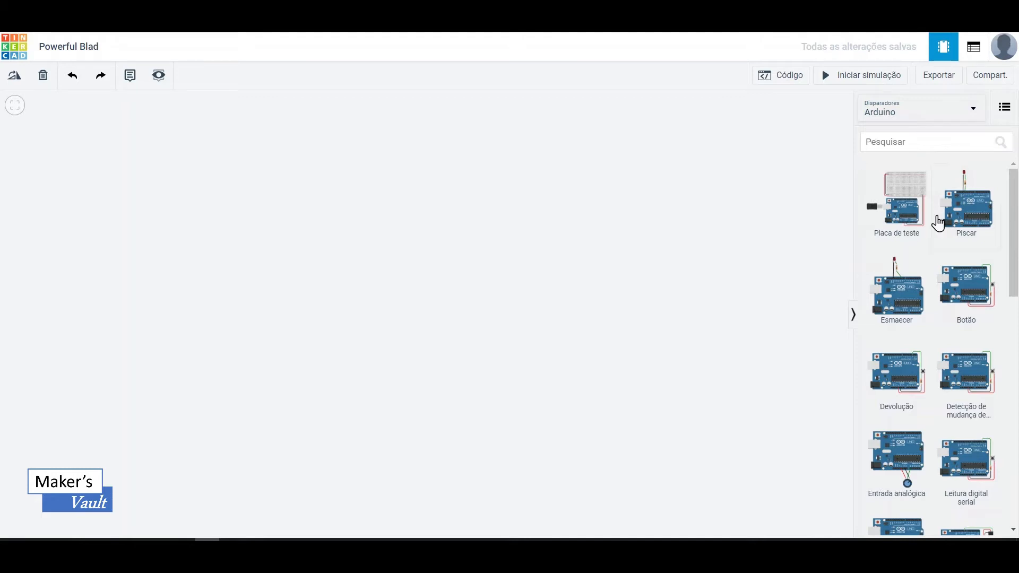
left_click(910, 203)
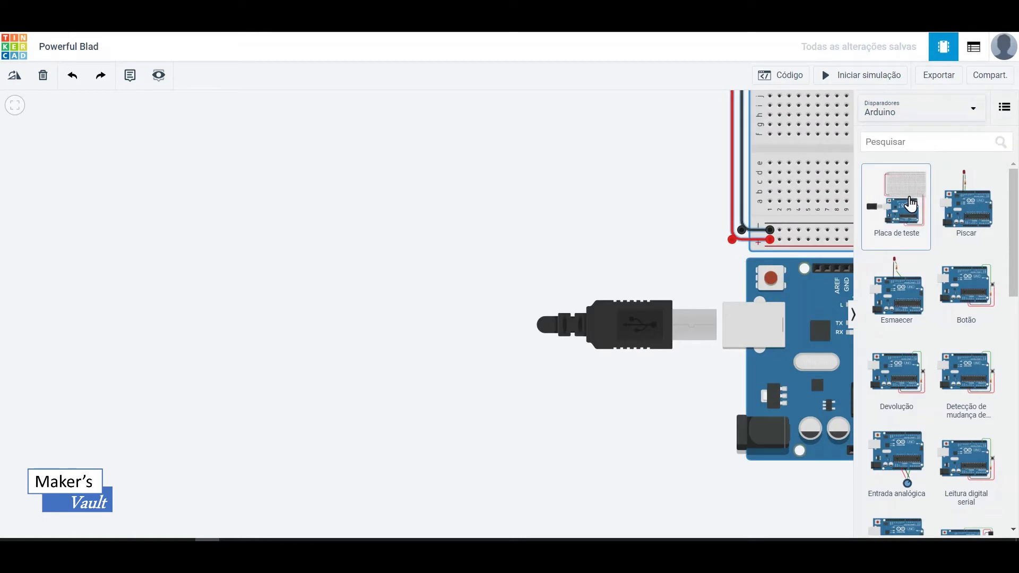
left_click(497, 246)
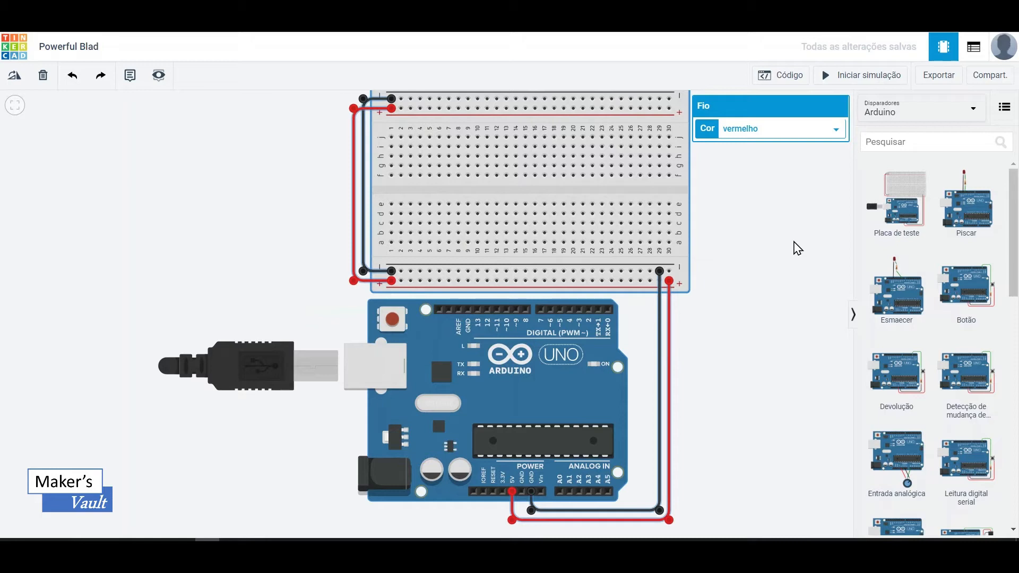
scroll(797, 248, "down", 1)
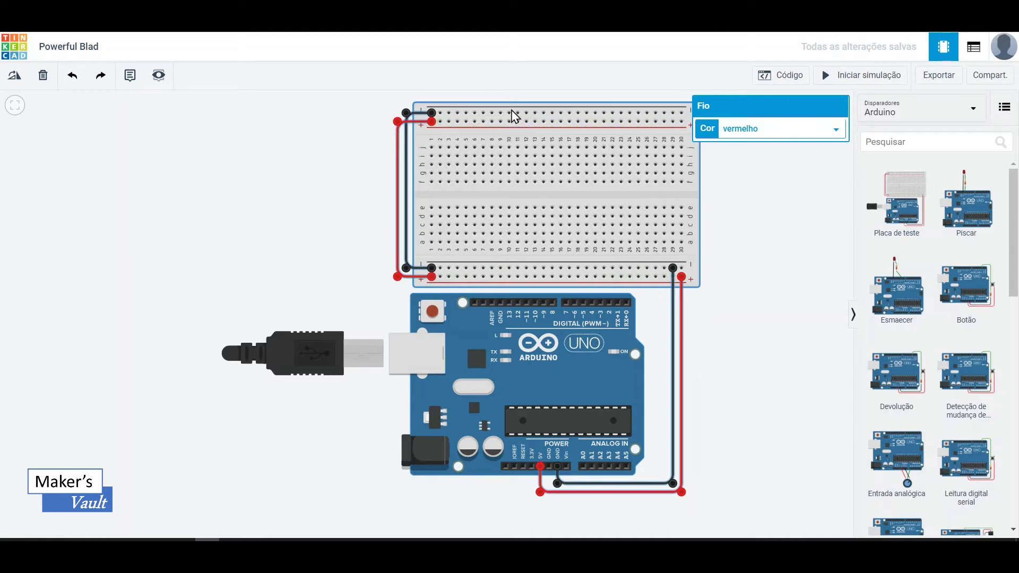
left_click(772, 201)
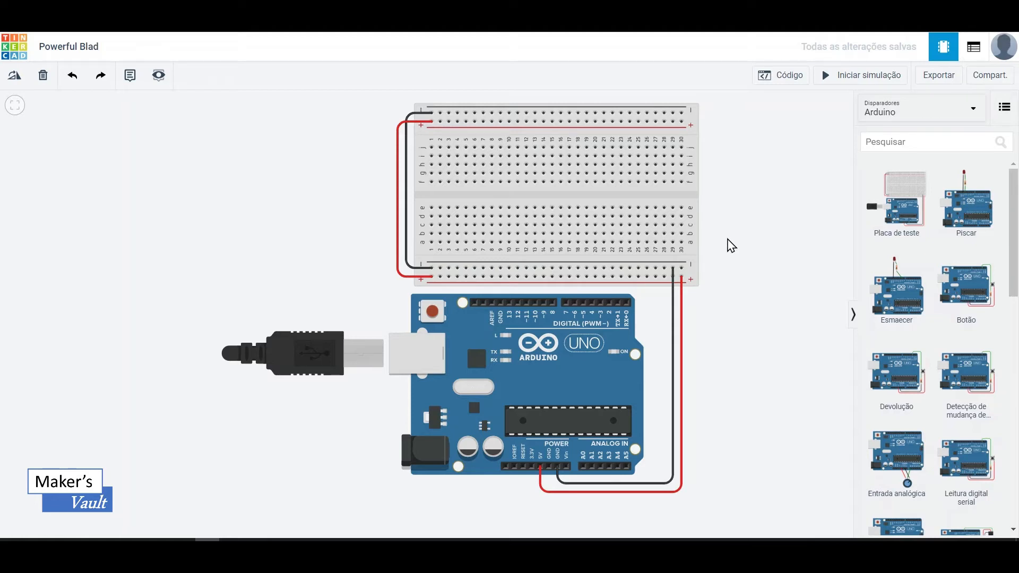
Place a basic LED in row e, columns 8 and 9 of the breadboard, named LED1 and coloured Vermelho
left_click(975, 113)
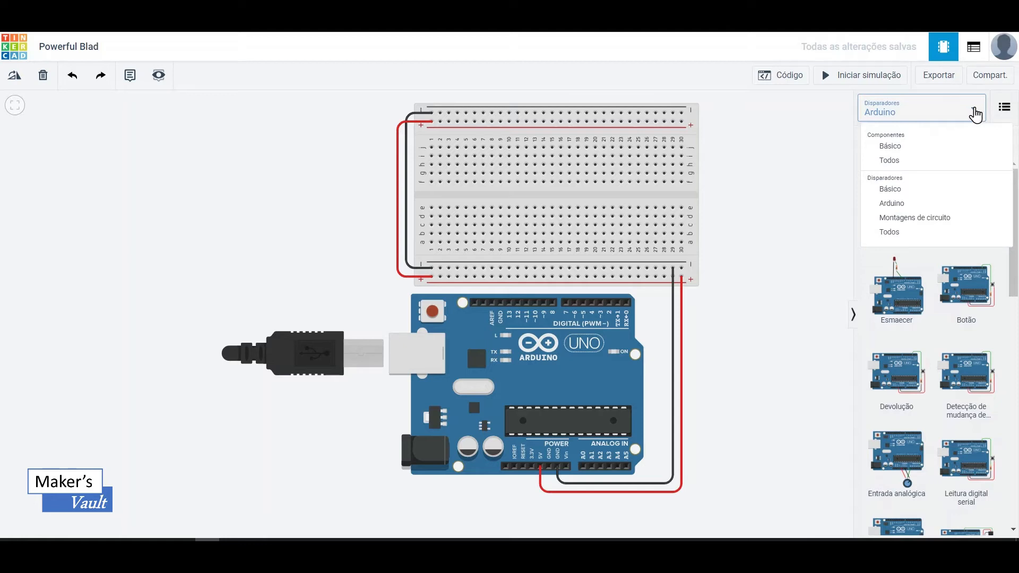
left_click(892, 147)
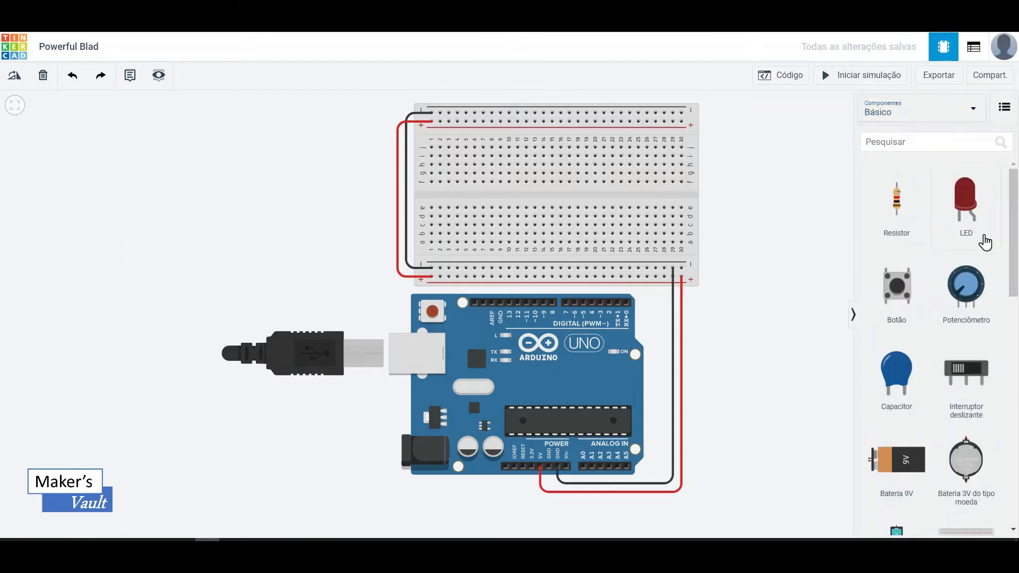
left_click_drag(967, 200, 492, 208)
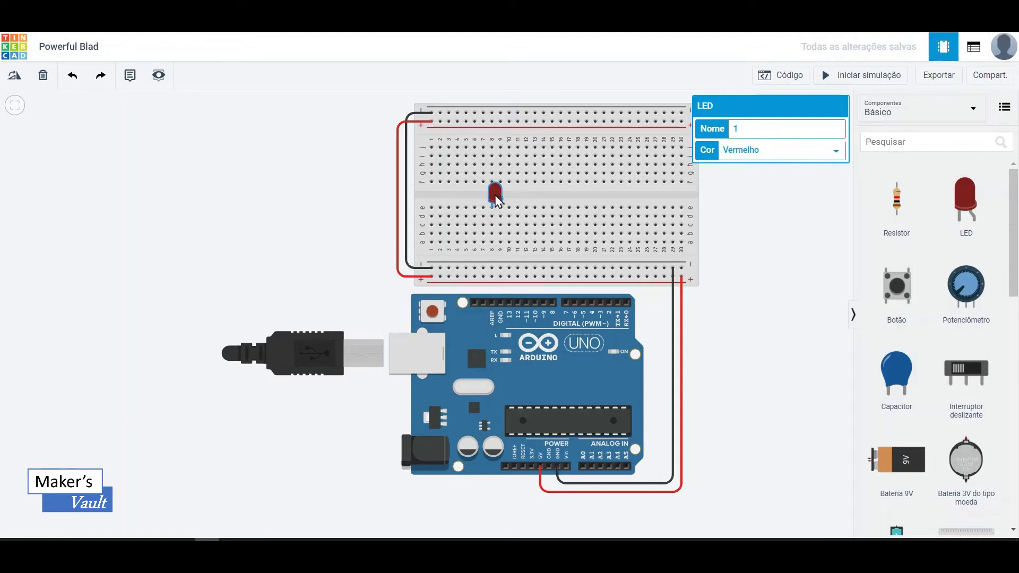
left_click(745, 127)
left_click(836, 152)
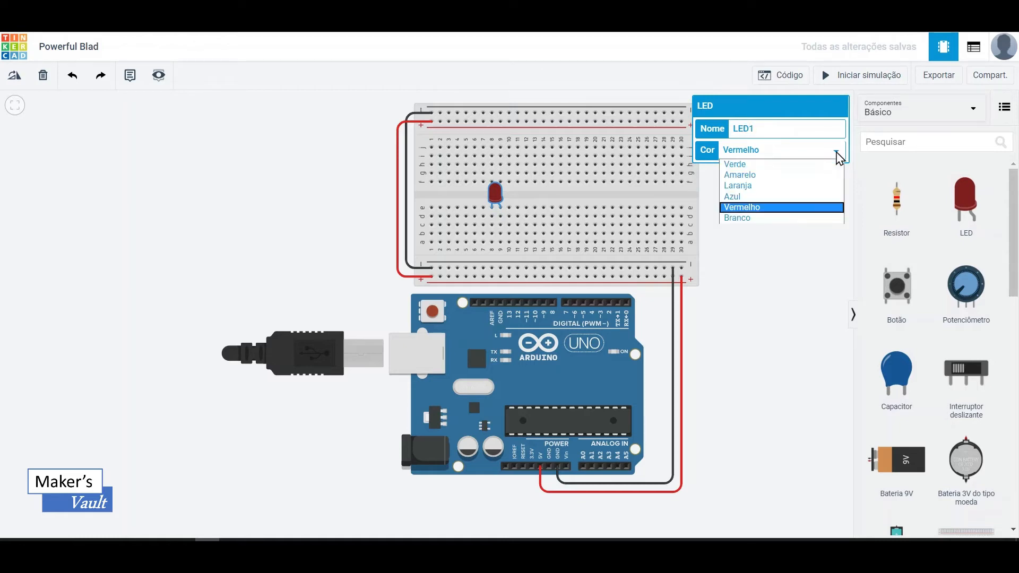
left_click(767, 208)
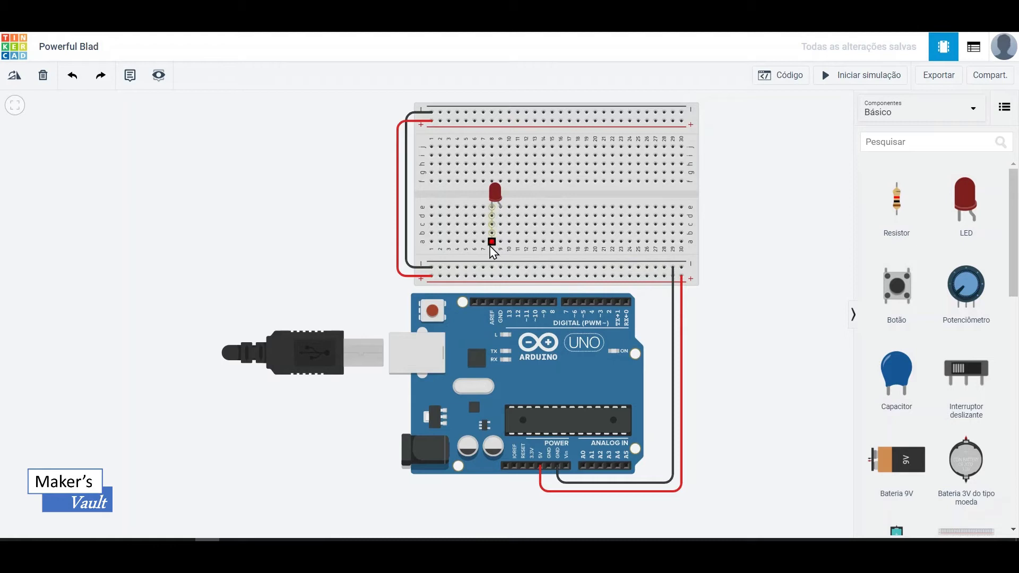
Connect the breadboard's column 8, row d to the lower negative rail with a wire coloured preto
left_click(492, 216)
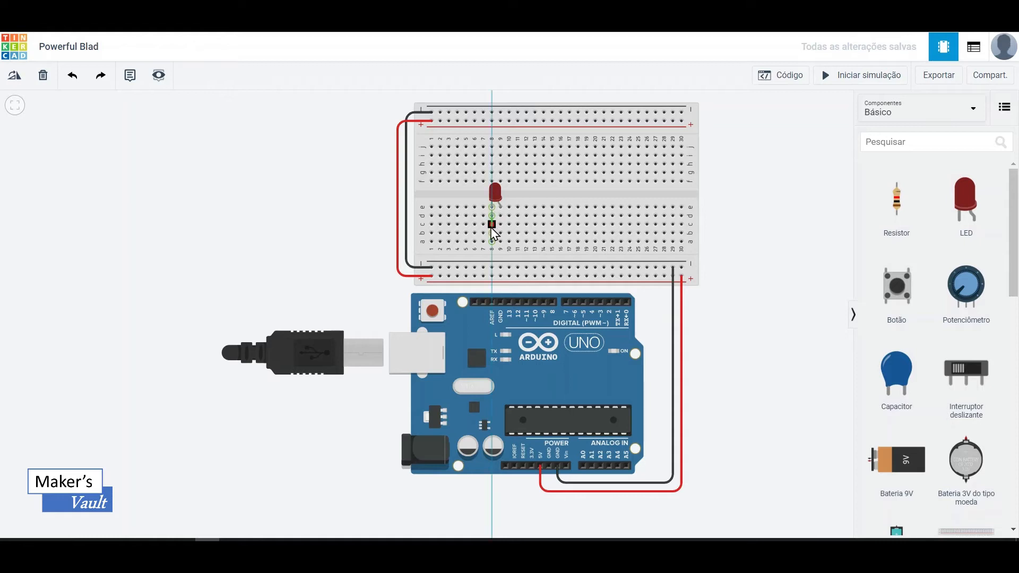
left_click(491, 276)
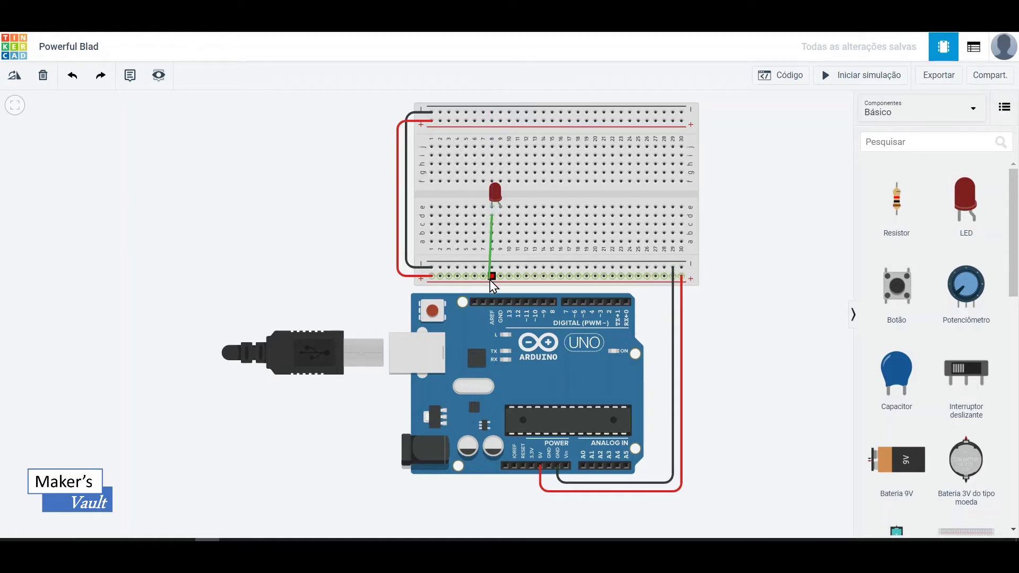
left_click_drag(490, 280, 492, 267)
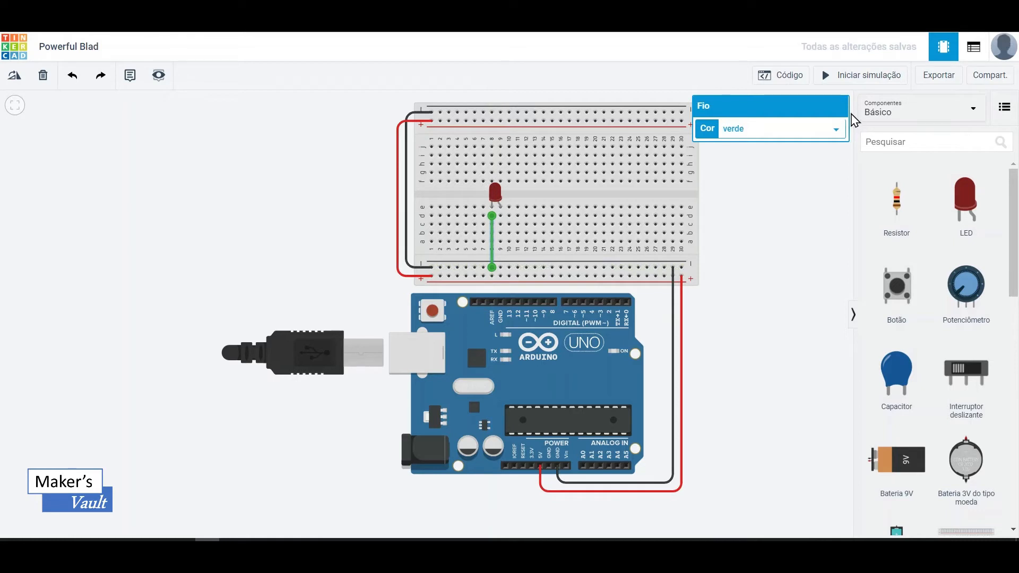
left_click(835, 135)
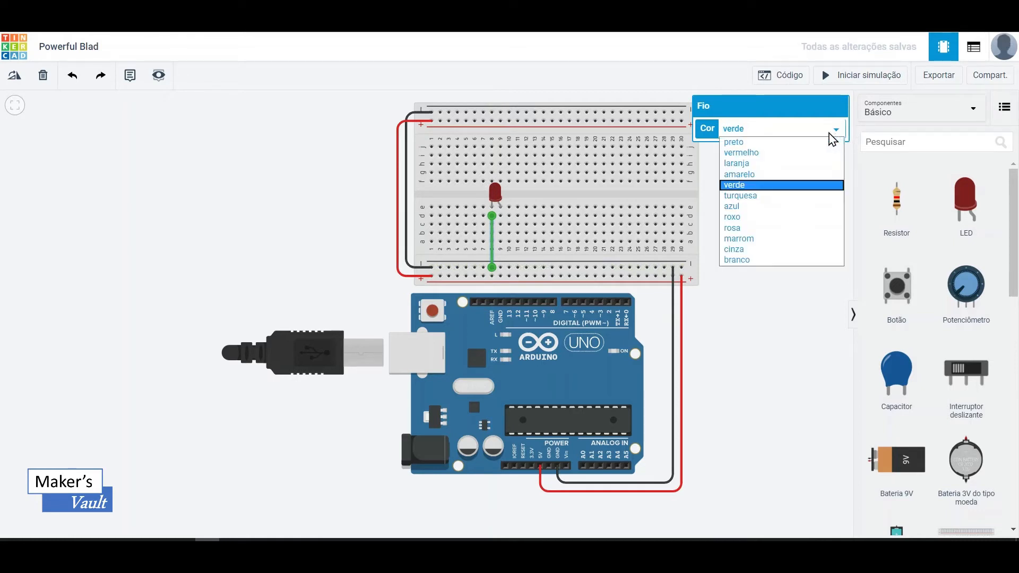
left_click(748, 145)
left_click(751, 218)
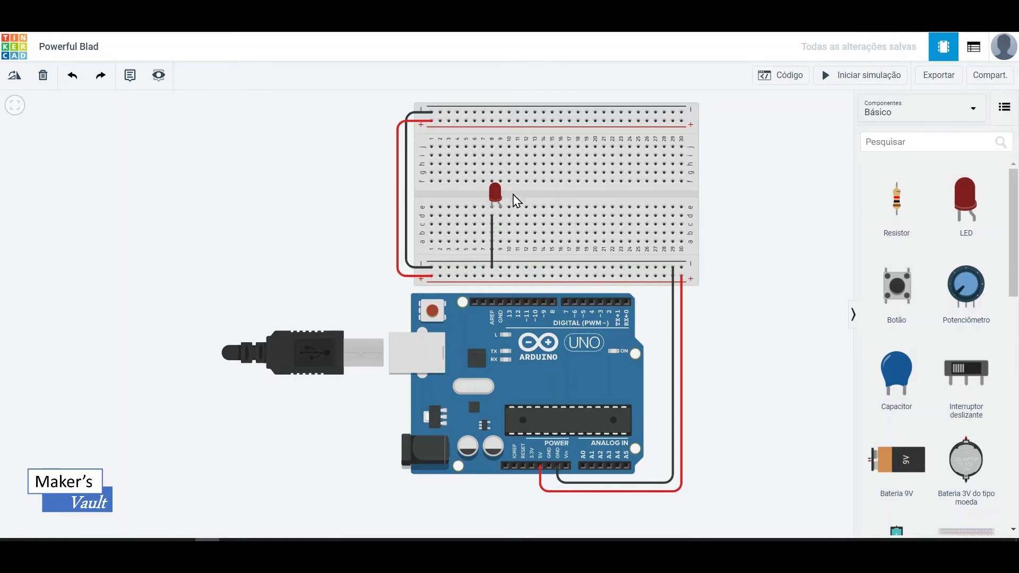
Connect the breadboard's column 9, row d to the lower positive rail with a wire coloured vermelho
left_click(501, 215)
left_click(500, 275)
left_click(836, 129)
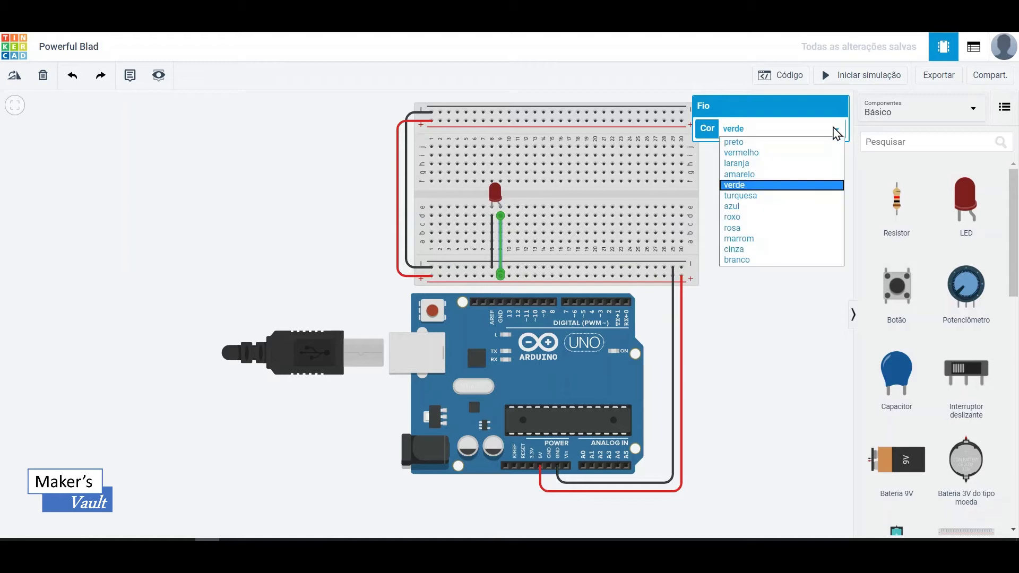
left_click(743, 153)
left_click(759, 292)
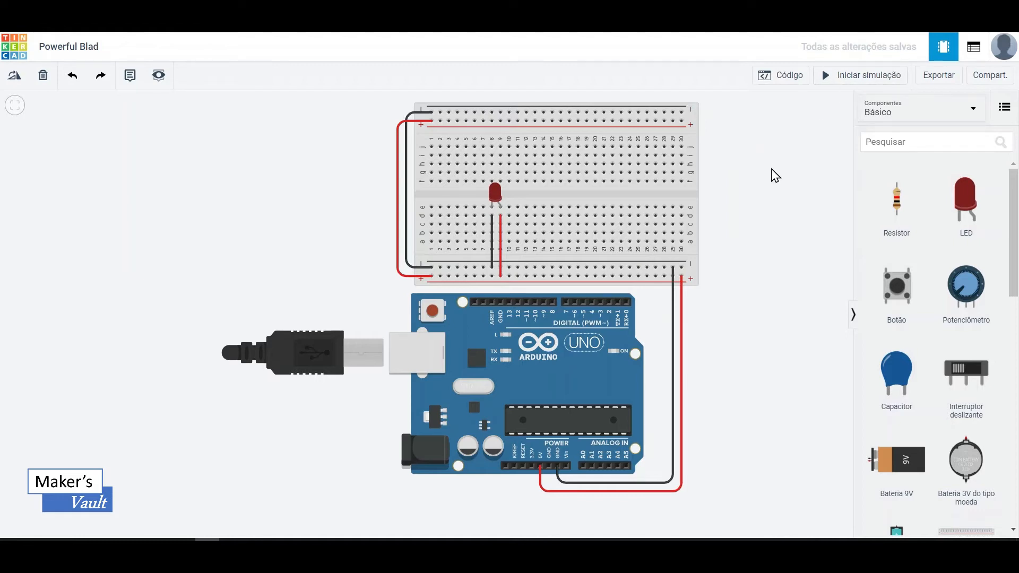
Simulate the circuit to check the LED, and delete the red wire between column 9 and the positive rail
left_click(849, 79)
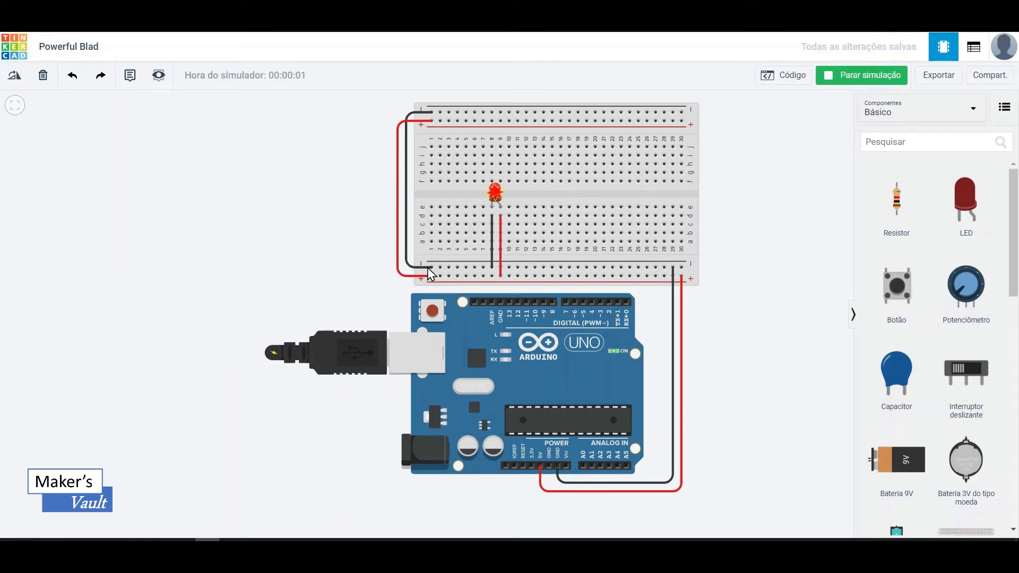
mouse_move(496, 196)
left_click(501, 239)
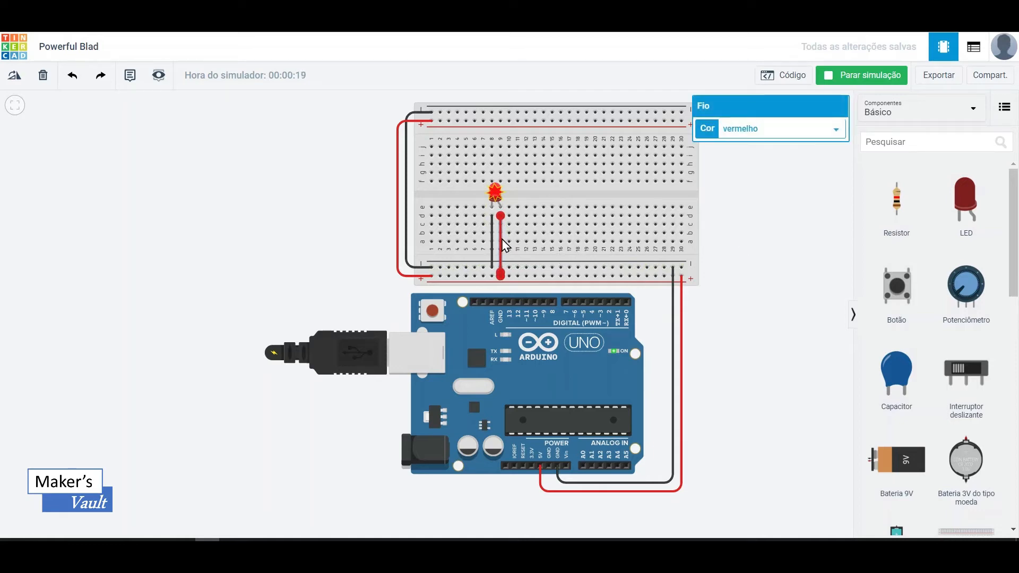
key("Delete")
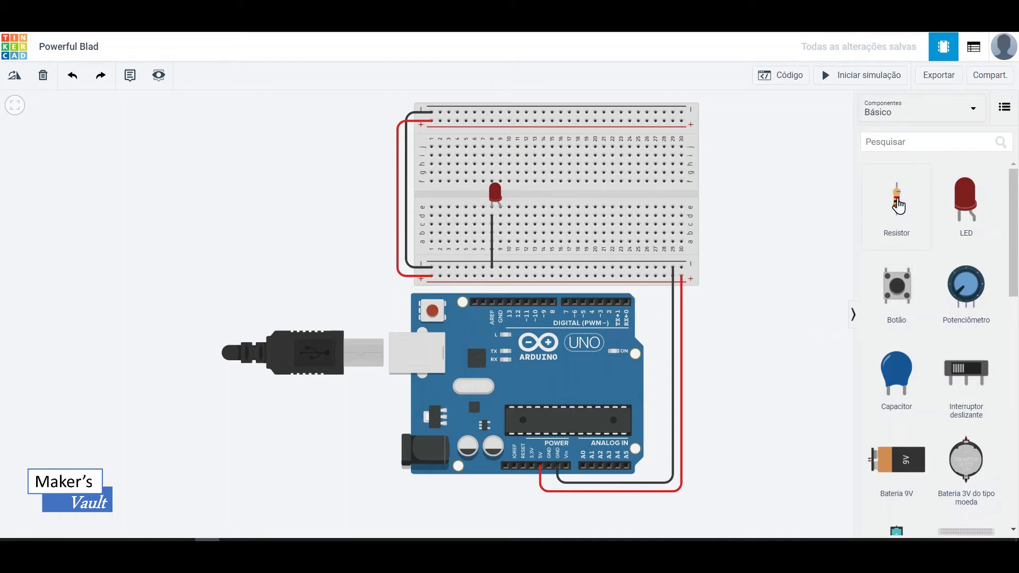
Place a resistor beside the breadboard, set its resistance to 100 Ω and name it R1
left_click_drag(898, 205, 749, 211)
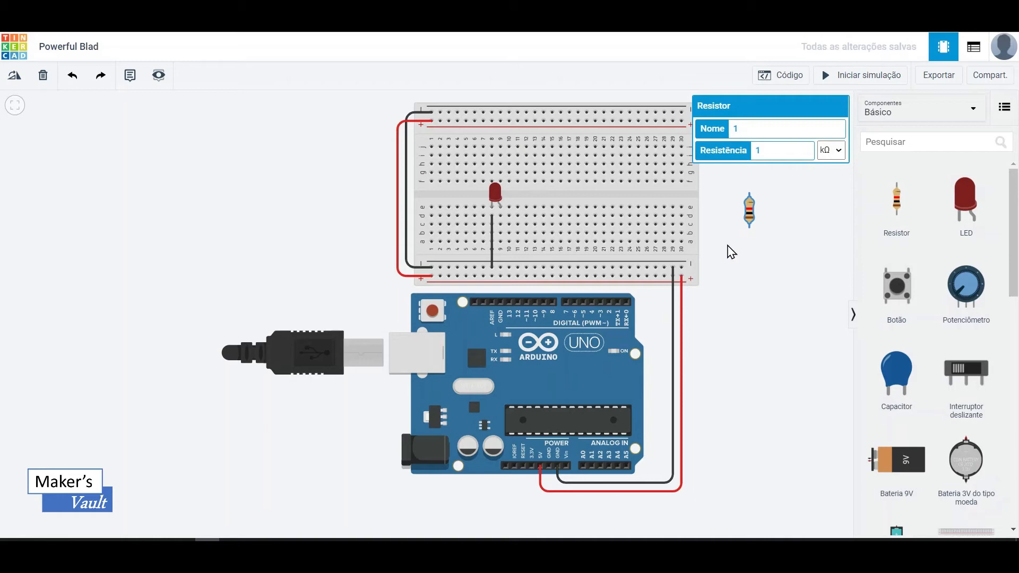
left_click(838, 153)
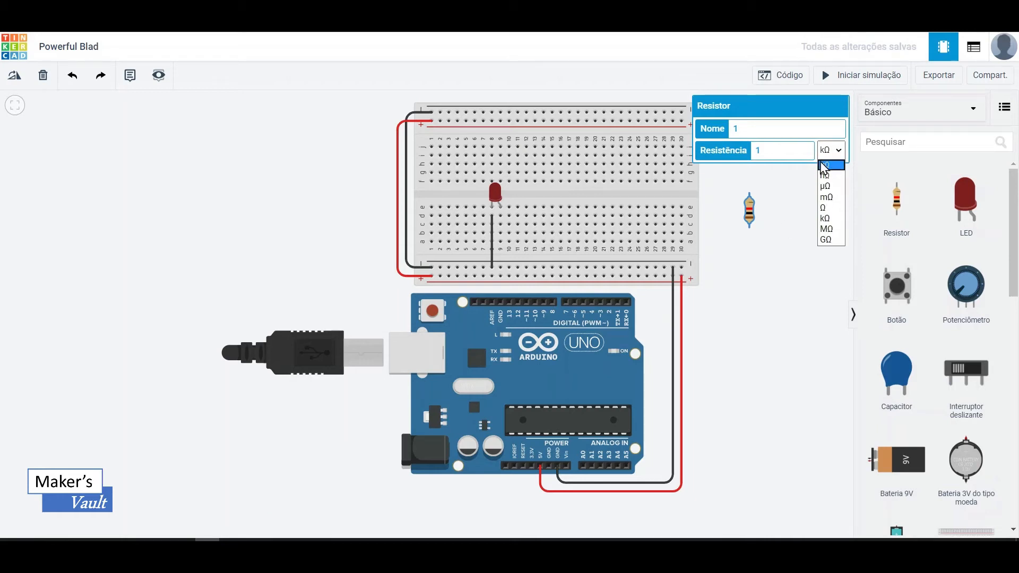
left_click(826, 209)
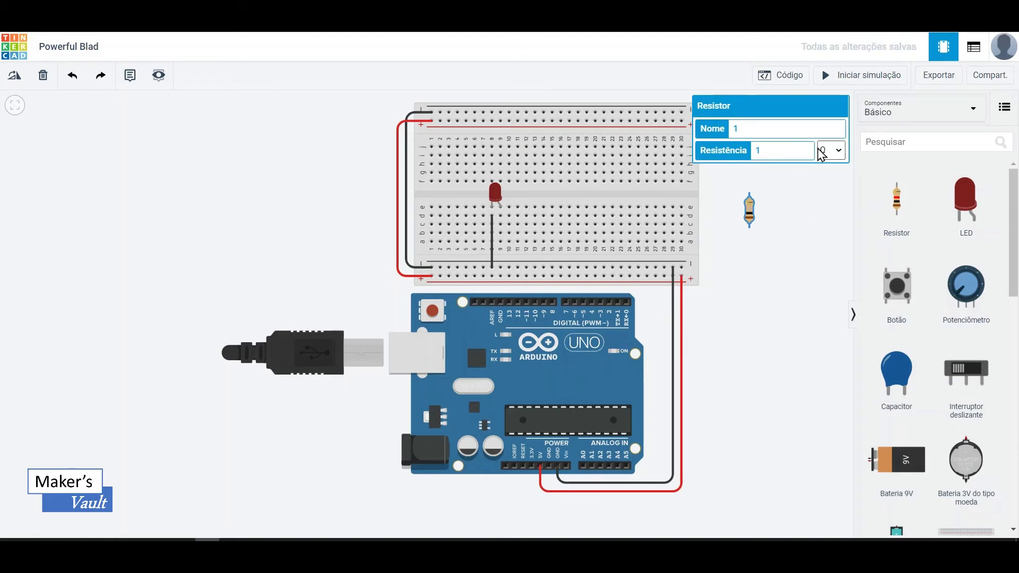
left_click(766, 151)
type("00")
left_click(733, 129)
type("R")
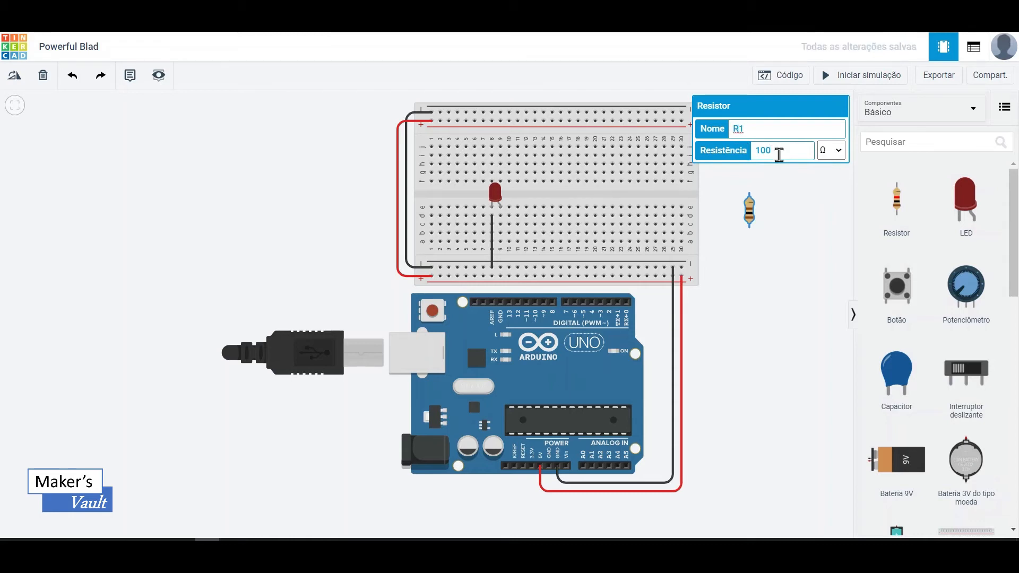
left_click(784, 209)
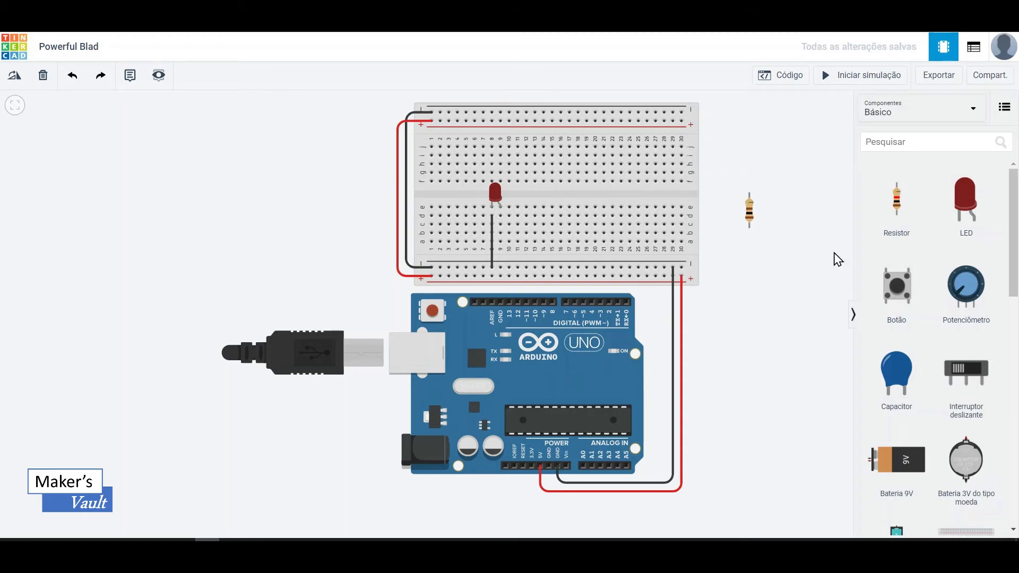
Rotate resistor R1 by 90 degrees so it lies horizontally
left_click(750, 215)
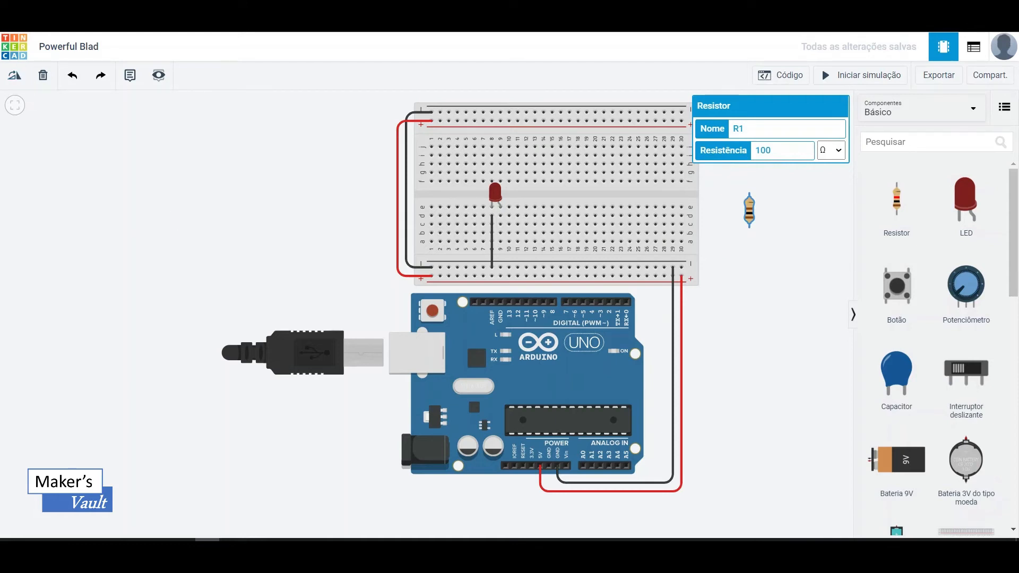
left_click(14, 77)
left_click(15, 80)
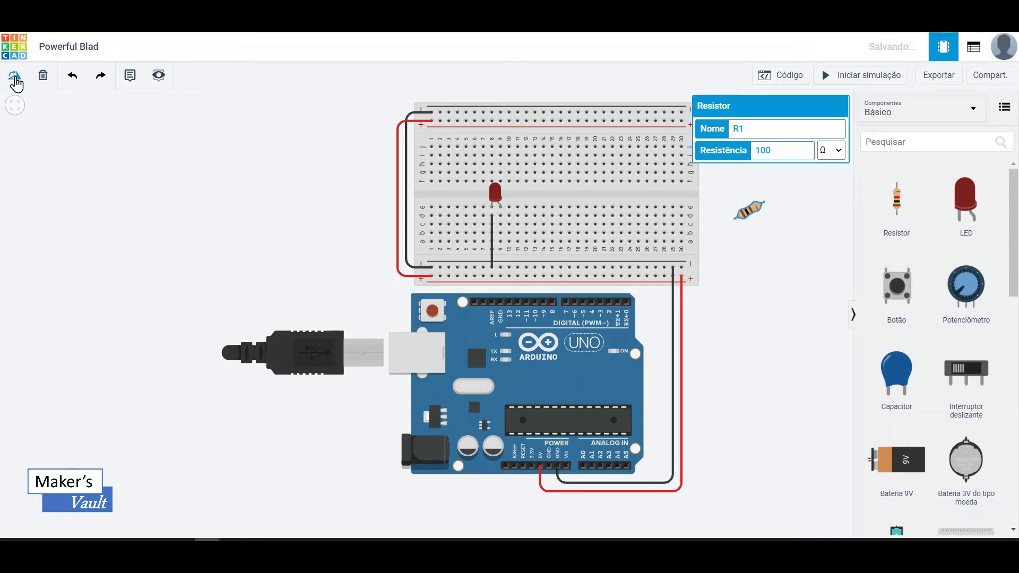
left_click(15, 80)
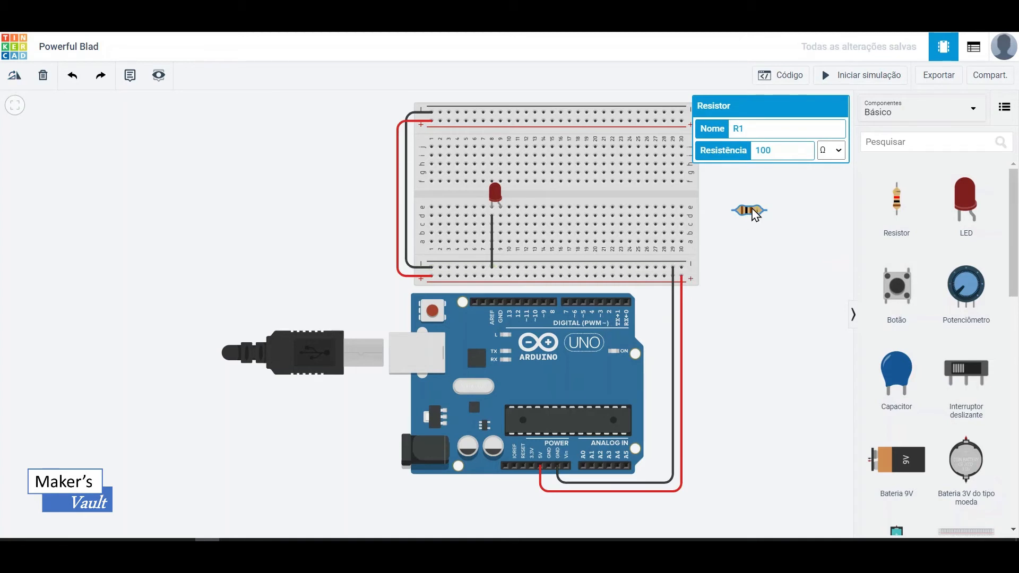
Seat resistor R1 in breadboard row d from column 9 to 13, and connect column 13, row c to Arduino pin 10 with a vermelho wire
left_click_drag(750, 214, 521, 218)
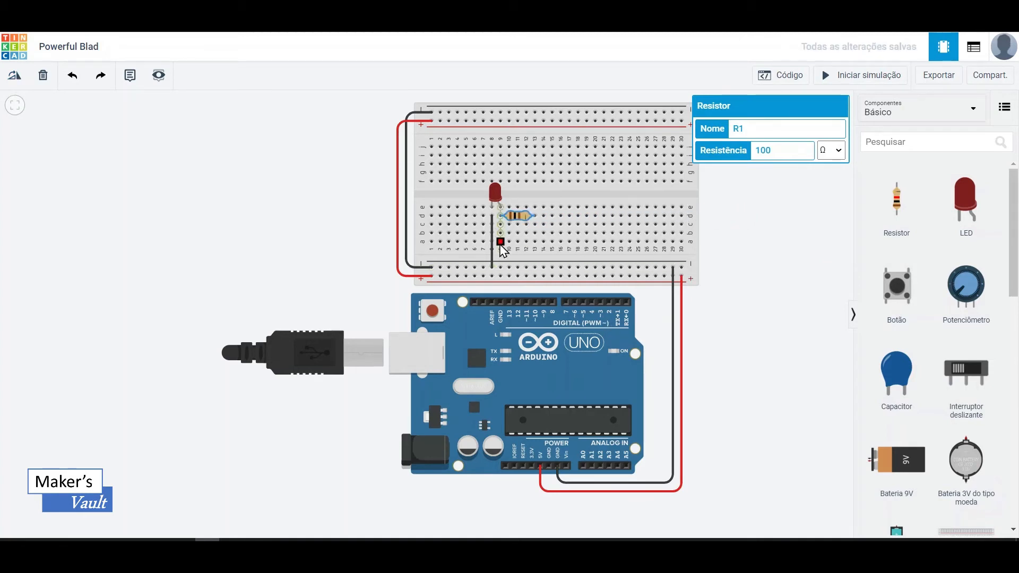
left_click(794, 220)
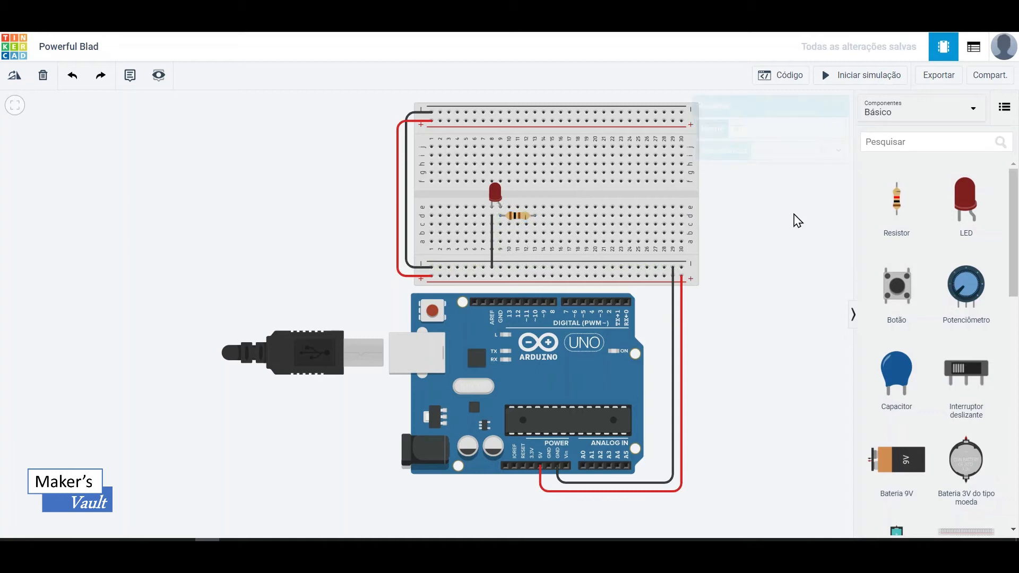
left_click(535, 224)
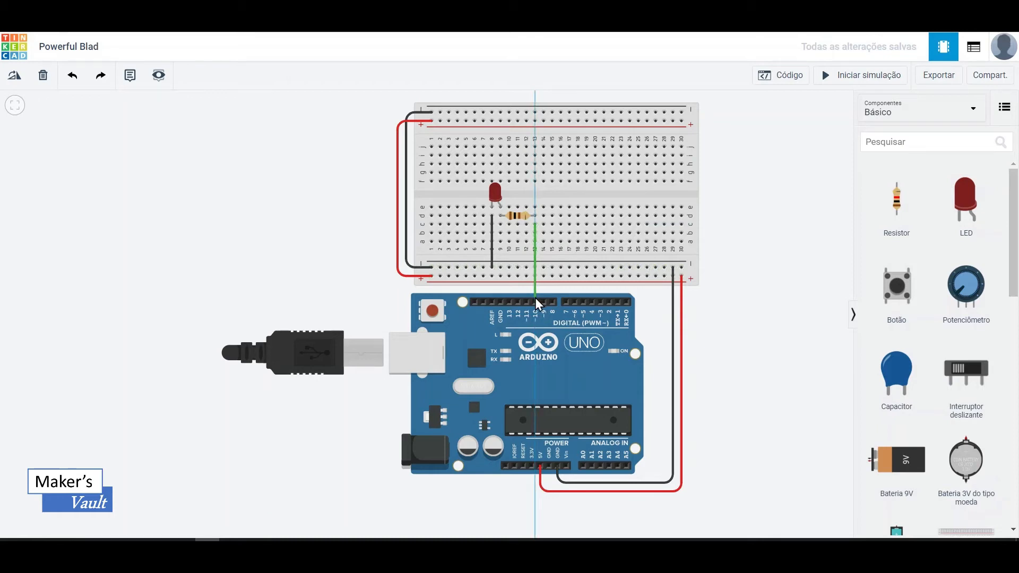
left_click(534, 301)
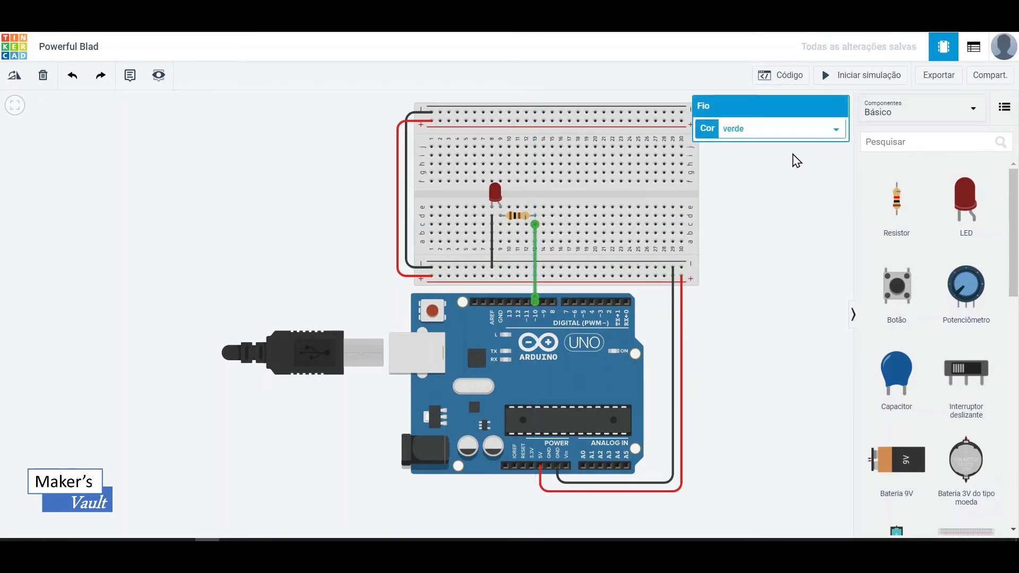
left_click(836, 132)
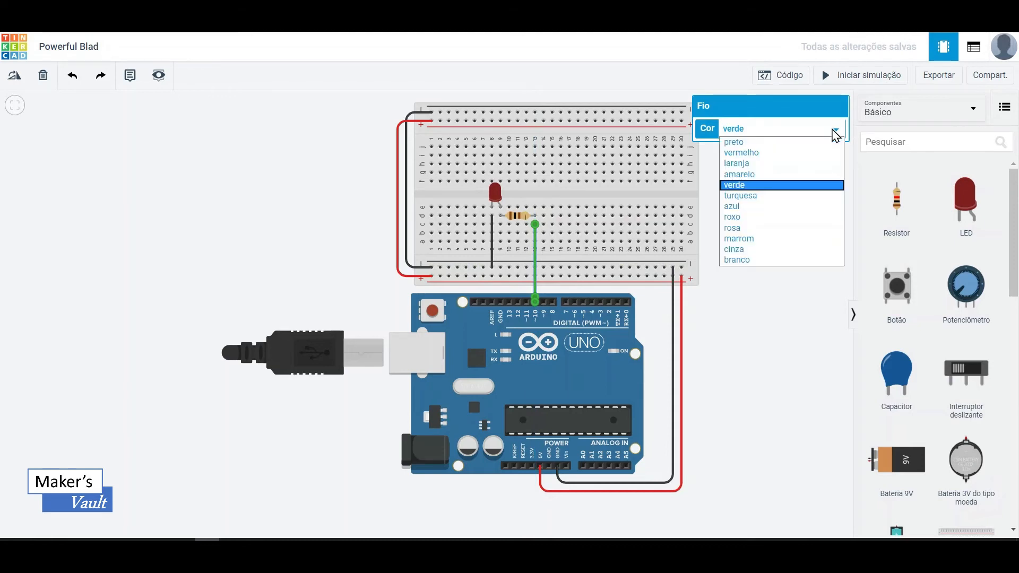
left_click(738, 154)
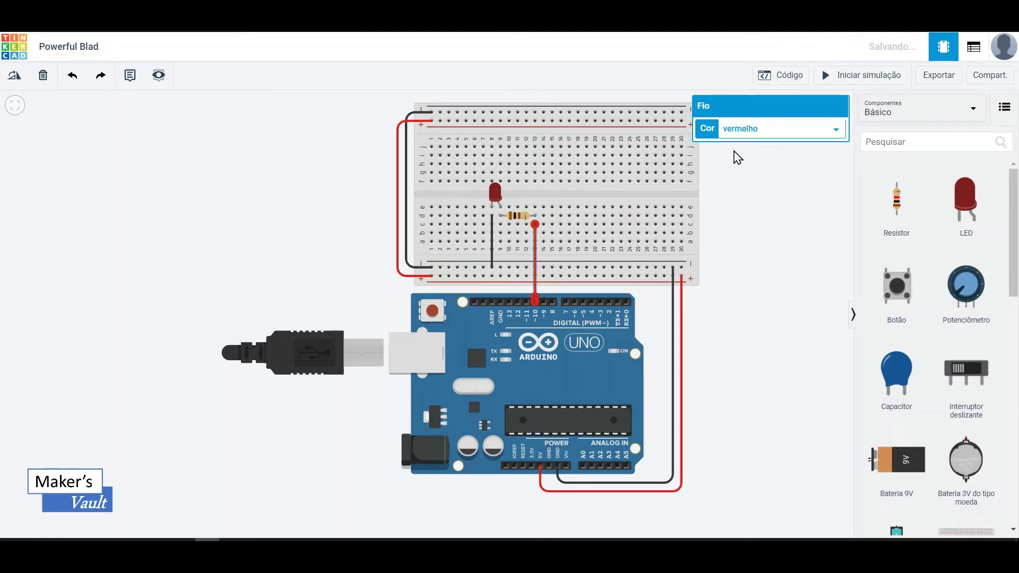
left_click(756, 211)
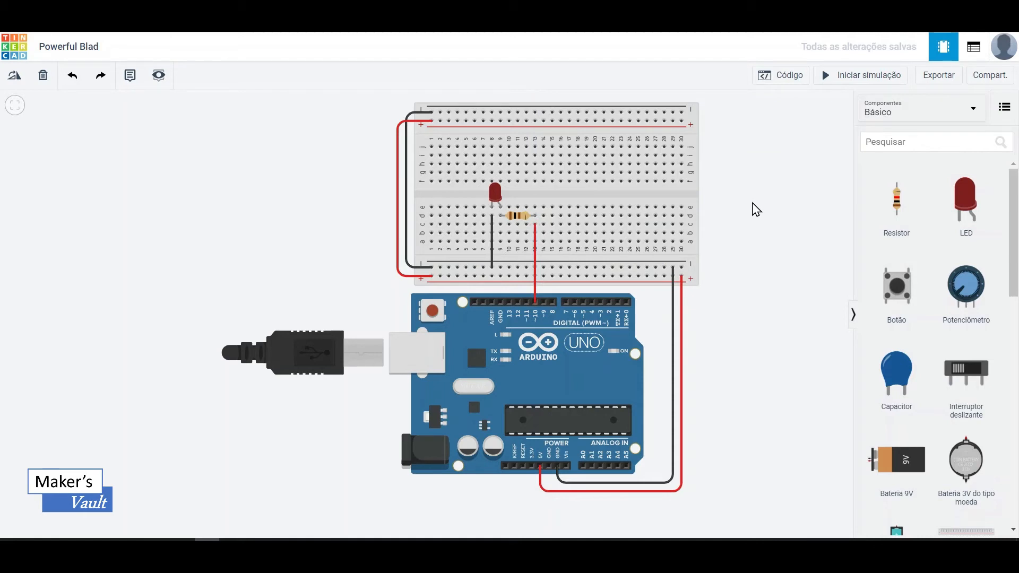
Simulate the circuit to check both the breadboard LED and the Arduino's built-in LED, repeating the simulation with the block code displayed
left_click(836, 78)
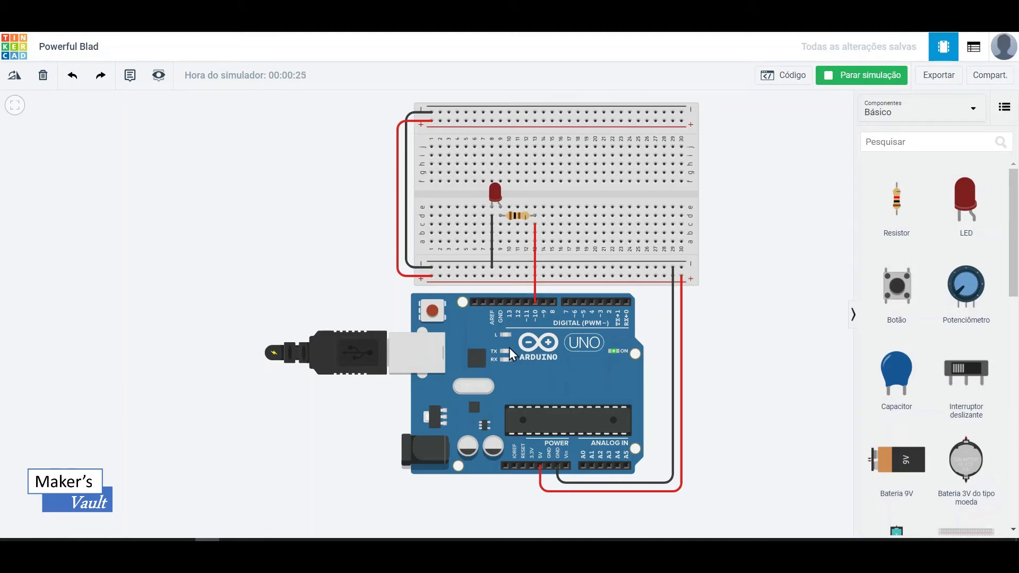
left_click(861, 78)
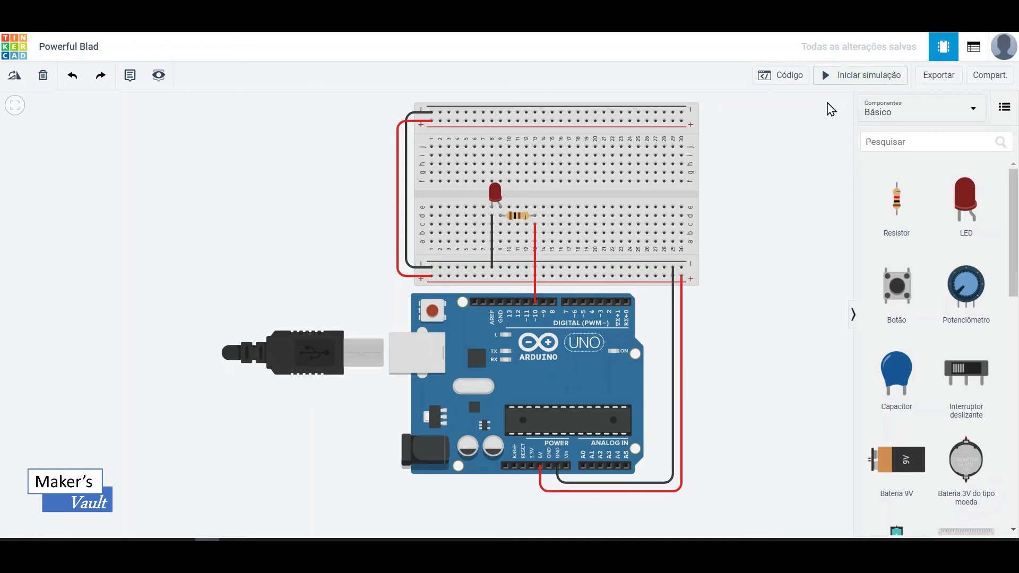
left_click(788, 79)
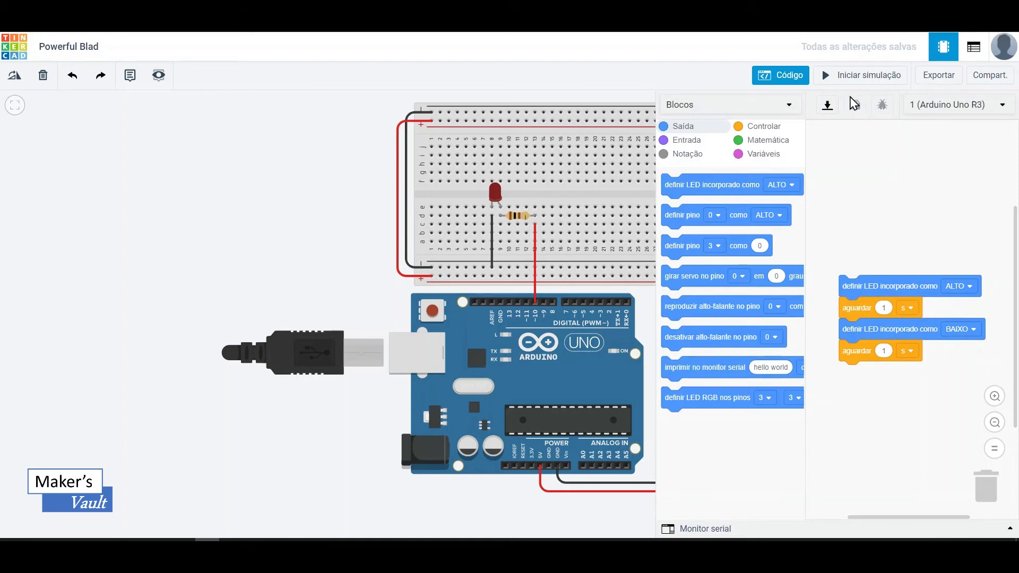
left_click(855, 80)
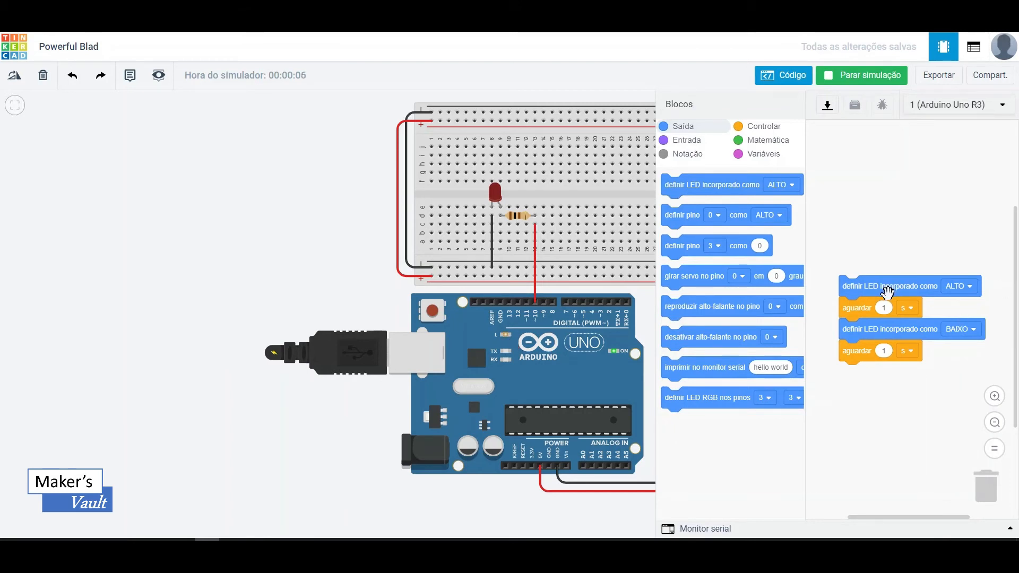
left_click(862, 78)
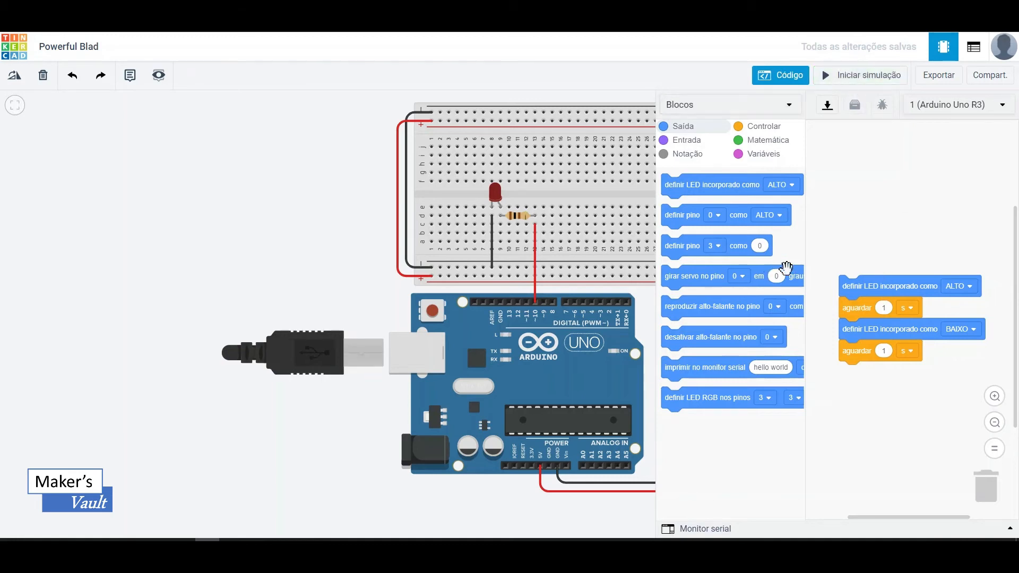
Delete all the default built-in LED and wait blocks from the Arduino's block program
left_click_drag(830, 262, 907, 419)
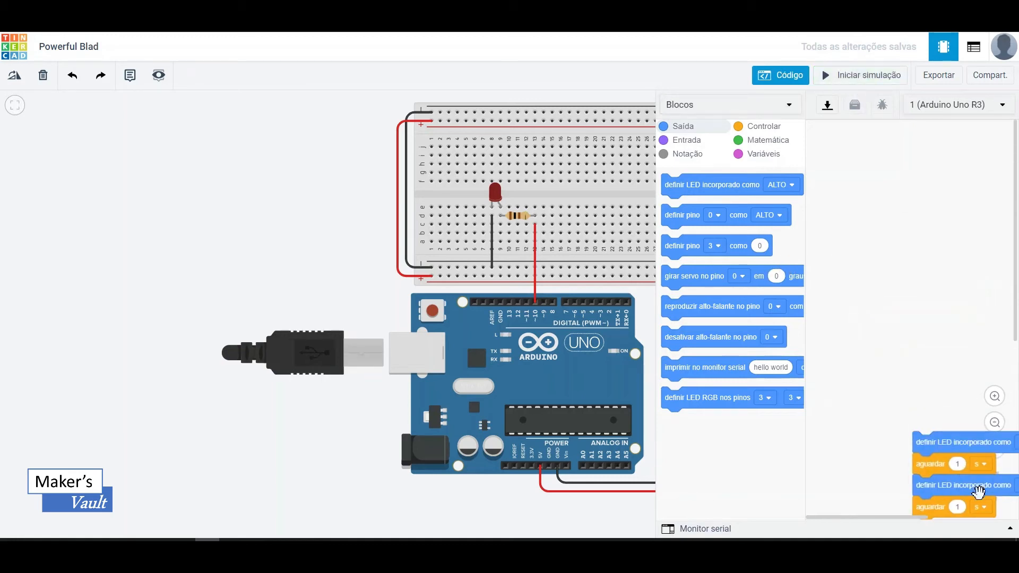
mouse_move(991, 486)
left_mouse_down()
mouse_move(946, 447)
mouse_move(990, 491)
mouse_move(902, 437)
mouse_move(992, 486)
left_mouse_up()
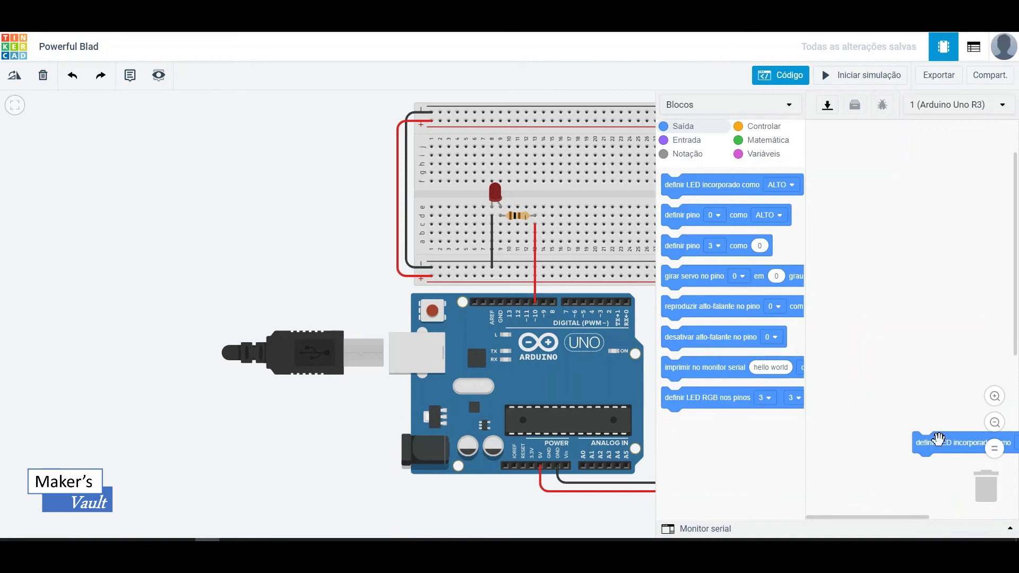
left_click_drag(934, 440, 987, 497)
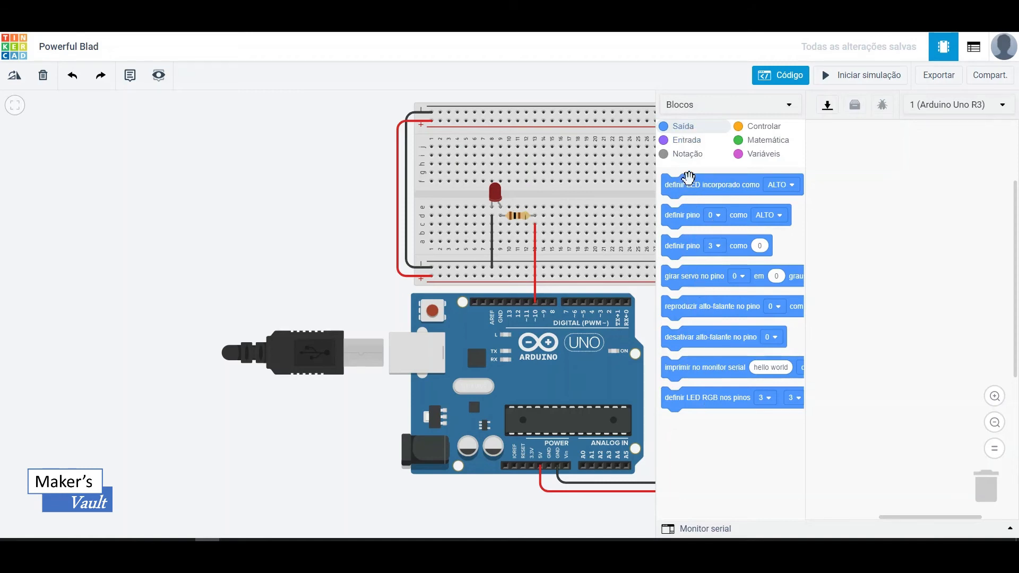
Examine the blocks available in the Entrada, Notação, Controlar, Matemática and Variáveis categories
left_click(687, 142)
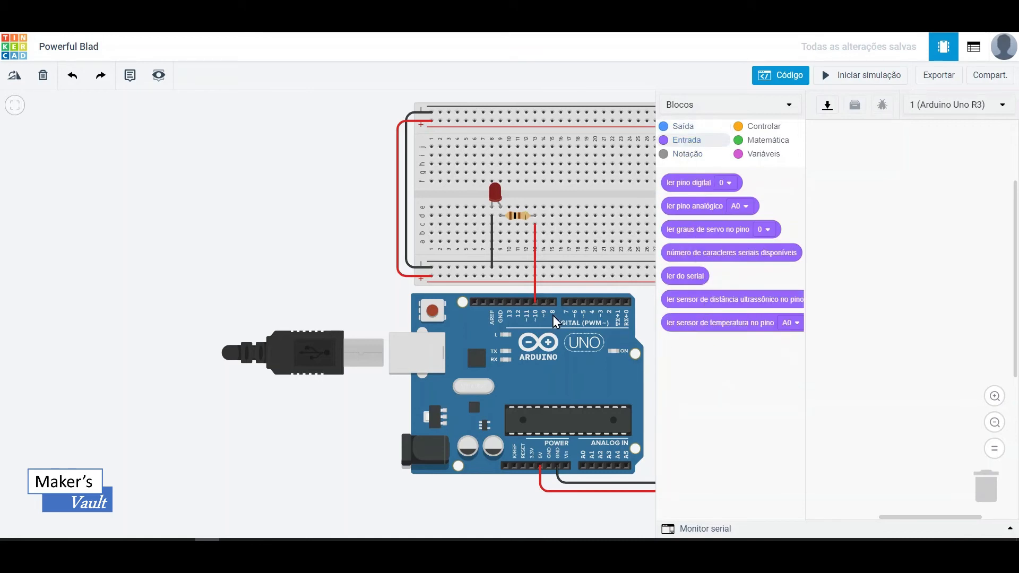
left_click(689, 157)
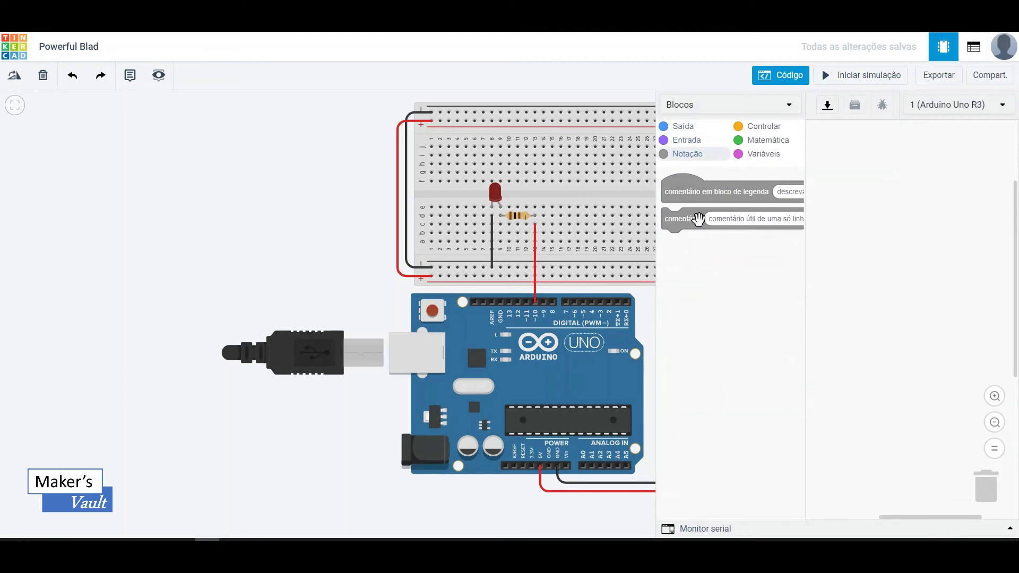
left_click(772, 131)
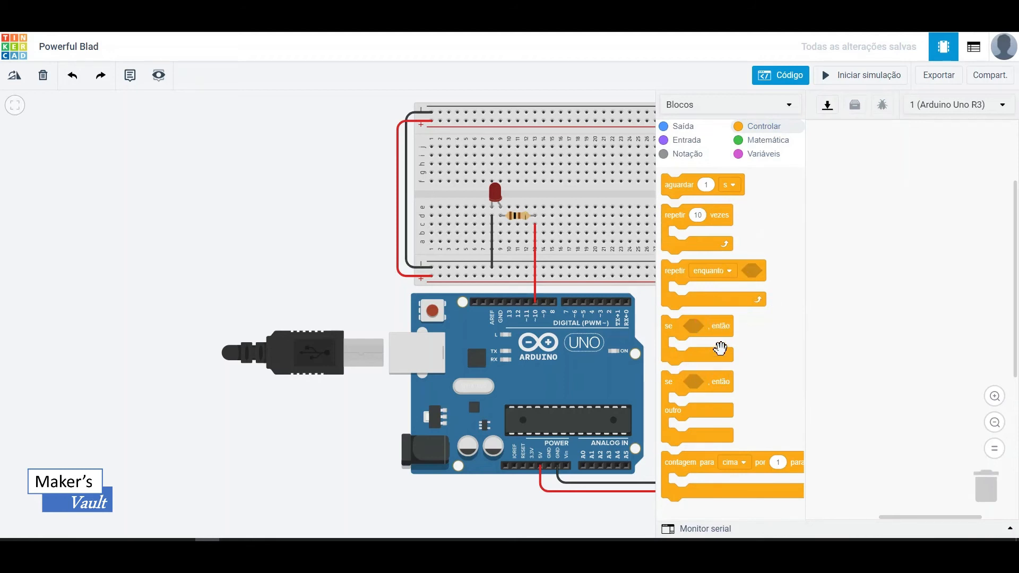
left_click(766, 144)
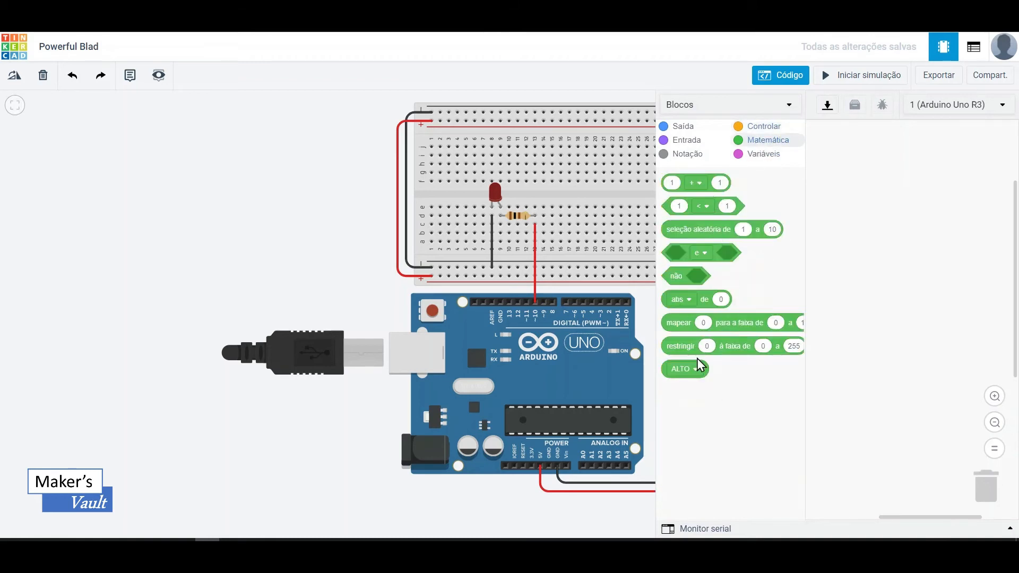
left_click(763, 156)
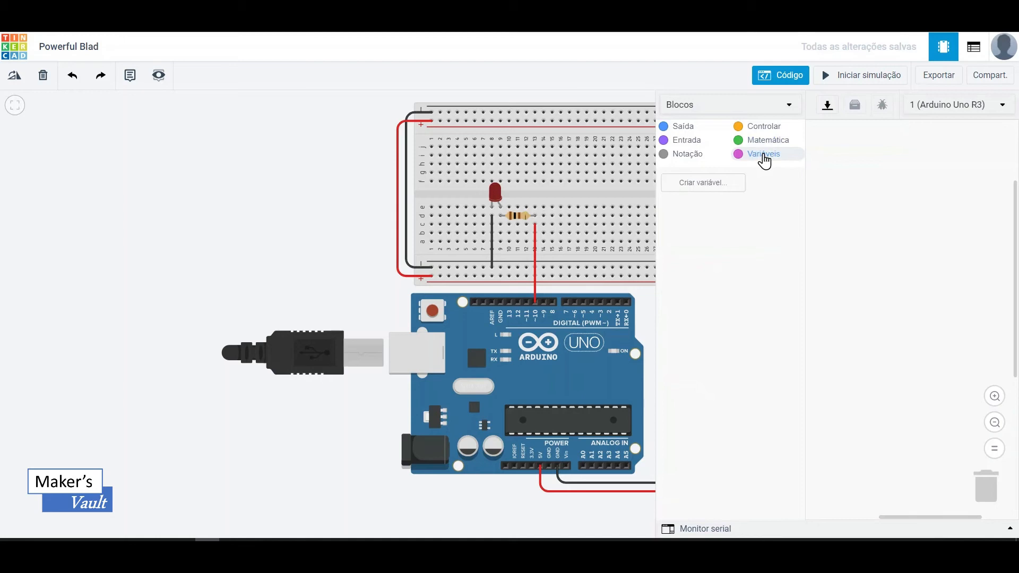
Add a "definir pino" output block to the empty program, with pin 10 set to ALTO
left_click(689, 128)
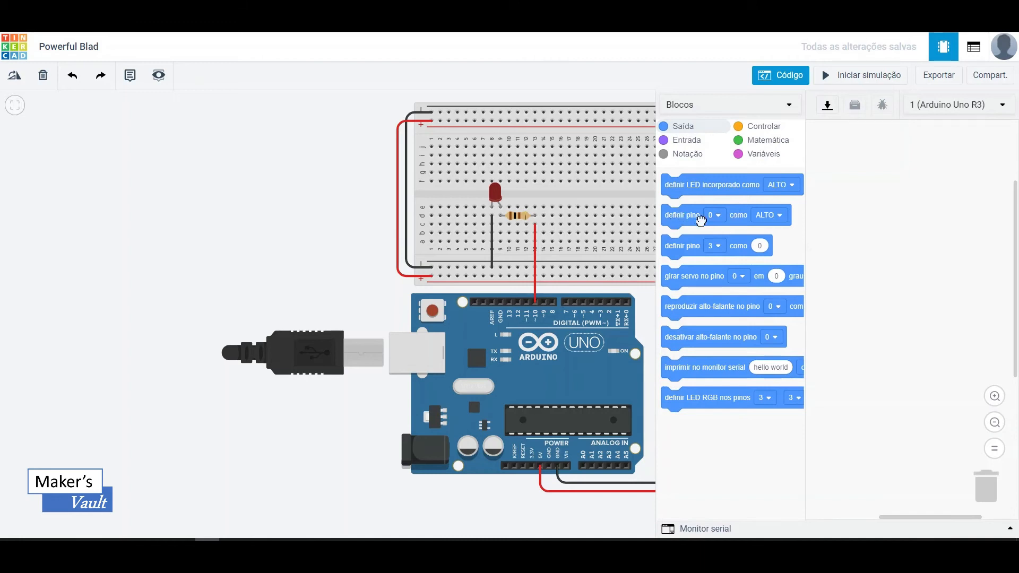
left_click_drag(677, 219, 847, 208)
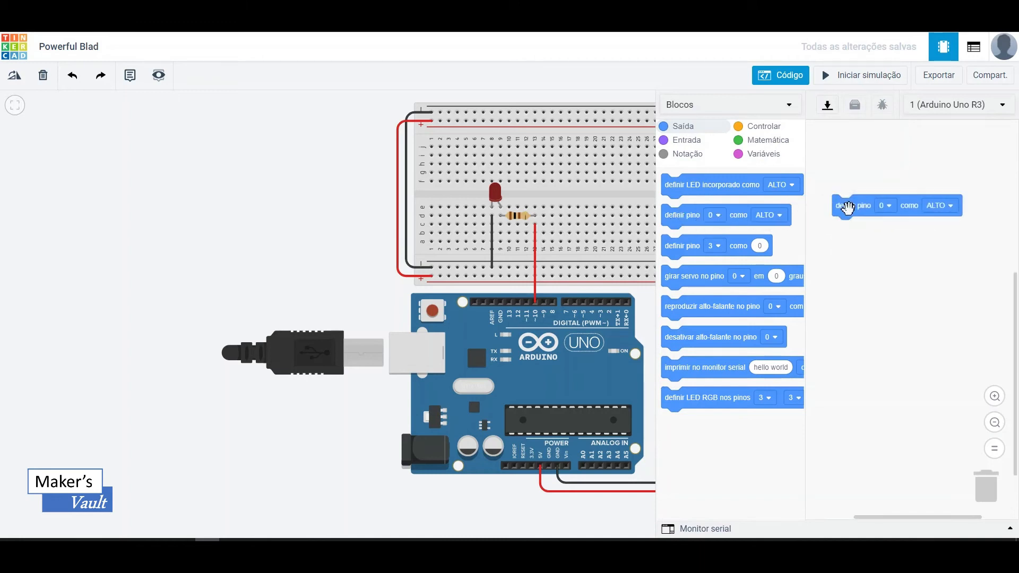
left_click(890, 208)
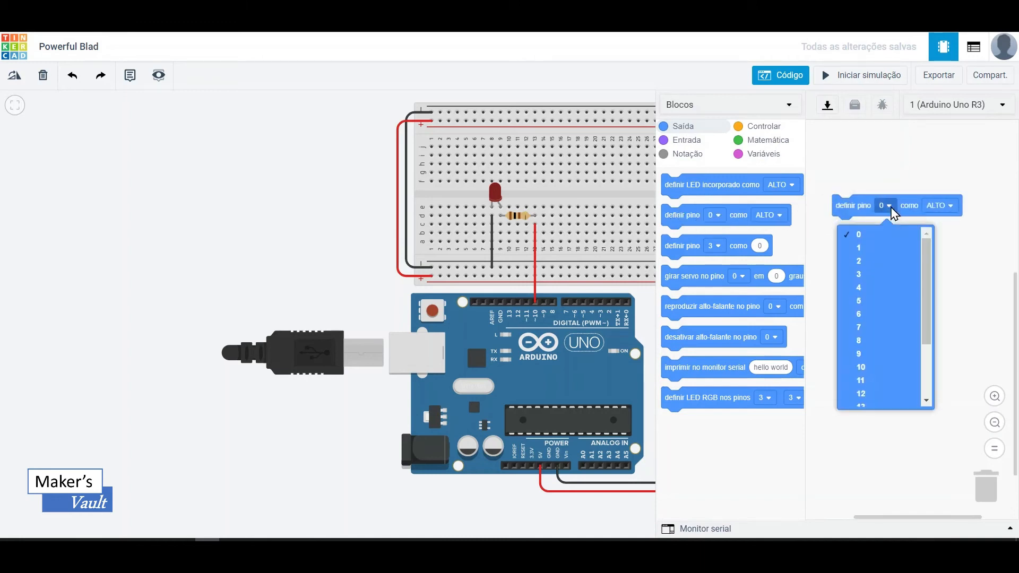
left_click(876, 368)
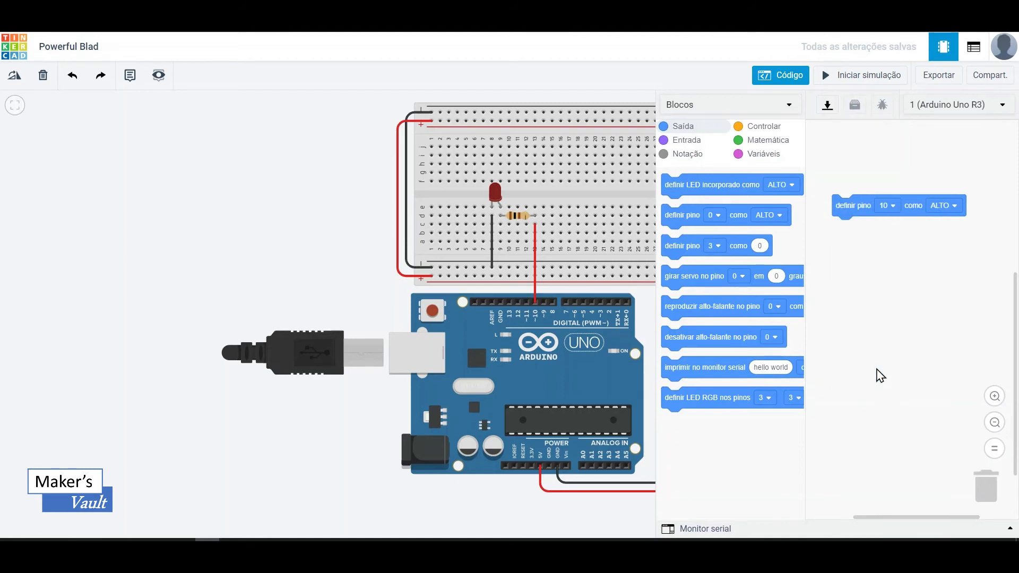
Simulate the pin 10 program to check the LED, hide the code editor to view the whole circuit, and stop the simulation
left_click(871, 80)
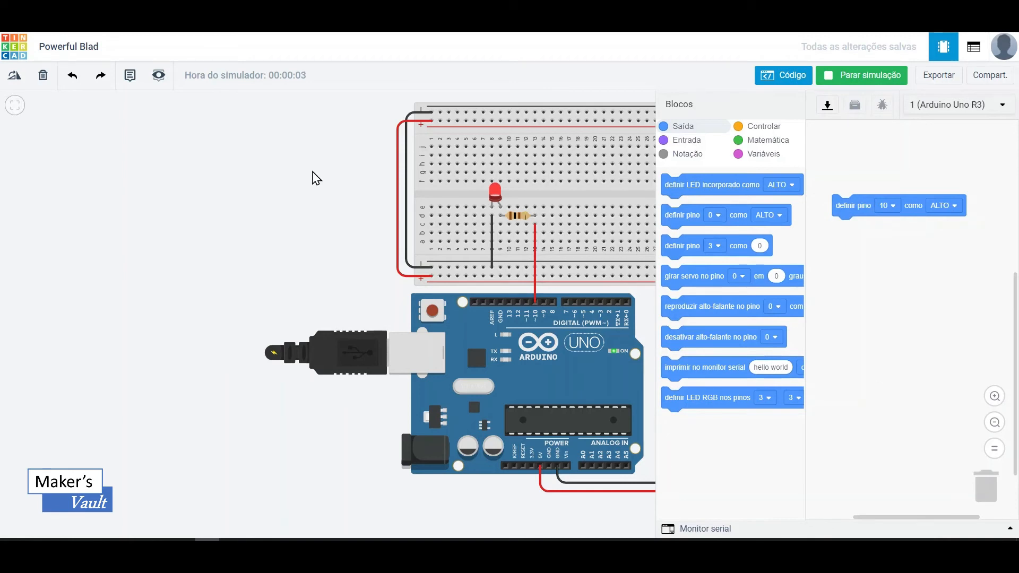
left_click(784, 74)
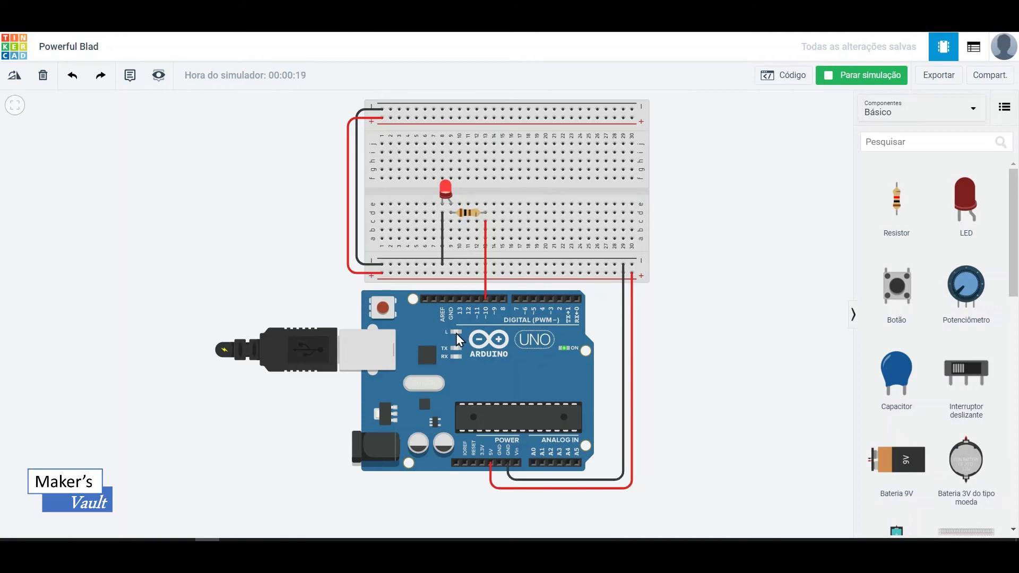
left_click(839, 79)
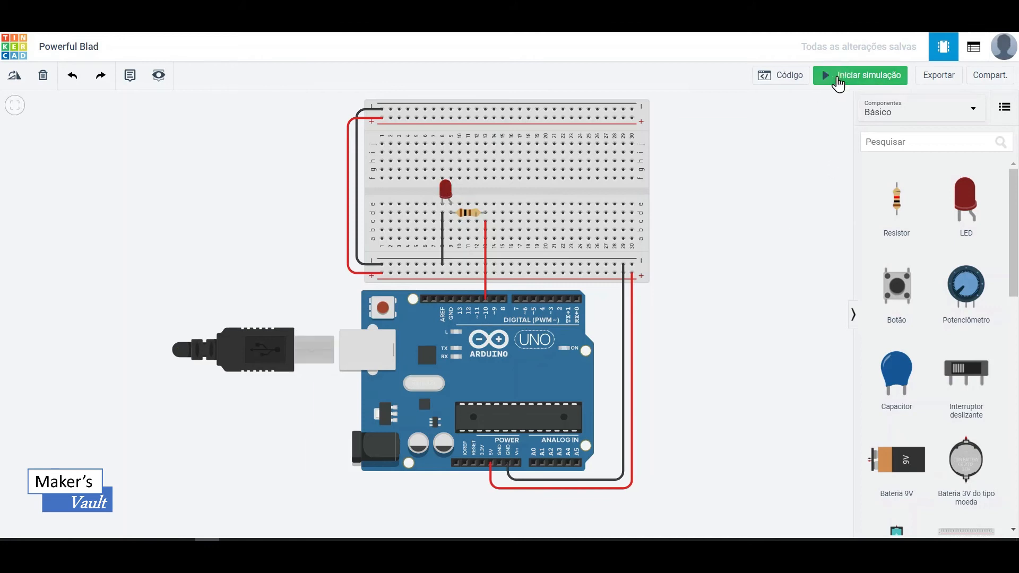
Reopen the block code and attach an "aguardar" block of 1 s below the pin 10 block
left_click(798, 80)
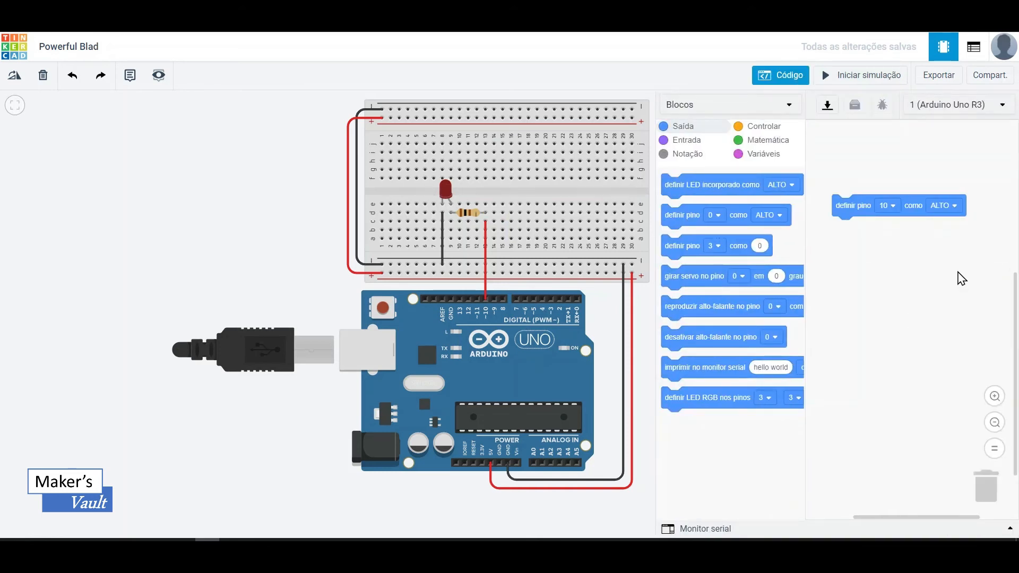
left_click(763, 130)
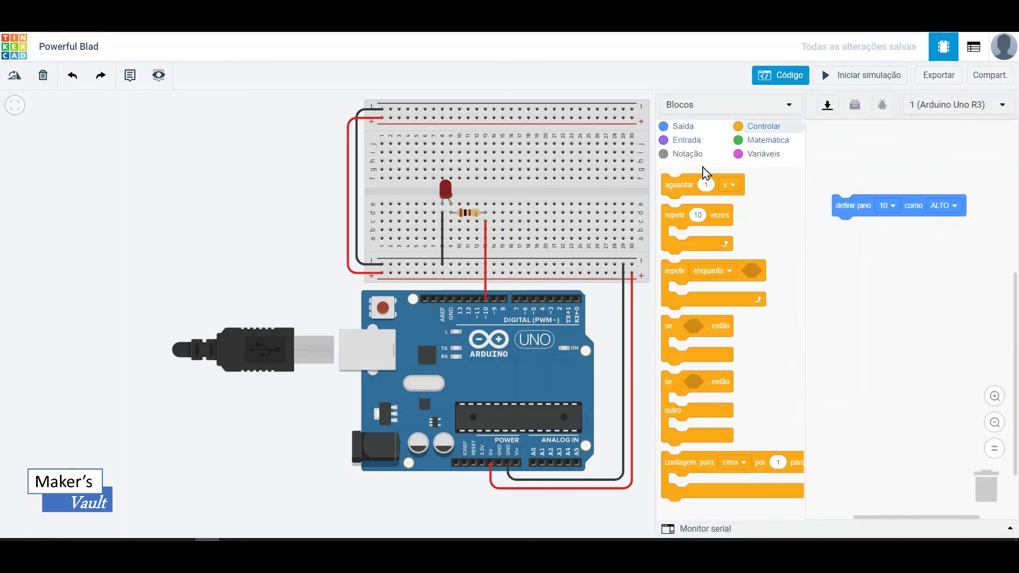
left_click_drag(691, 181, 860, 229)
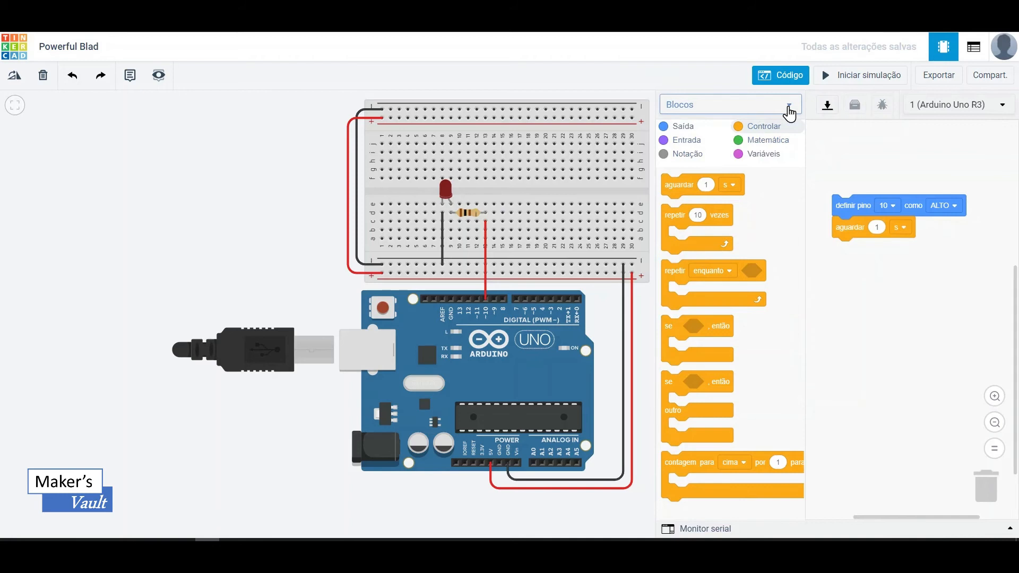
Attach a "definir pino" block setting pin 10 to BAIXO below the wait block, and simulate the program
left_click(687, 133)
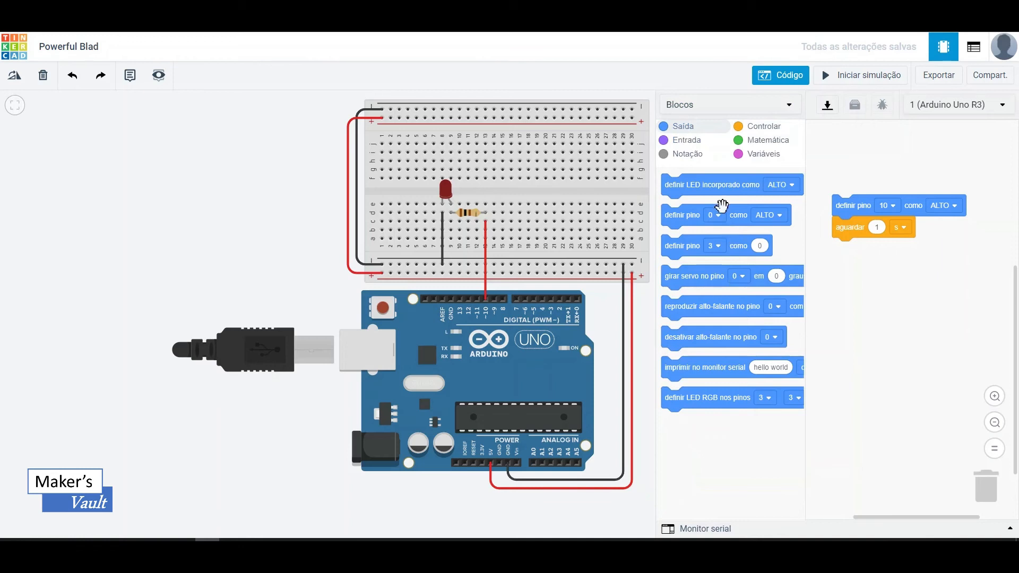
left_click_drag(744, 225, 893, 255)
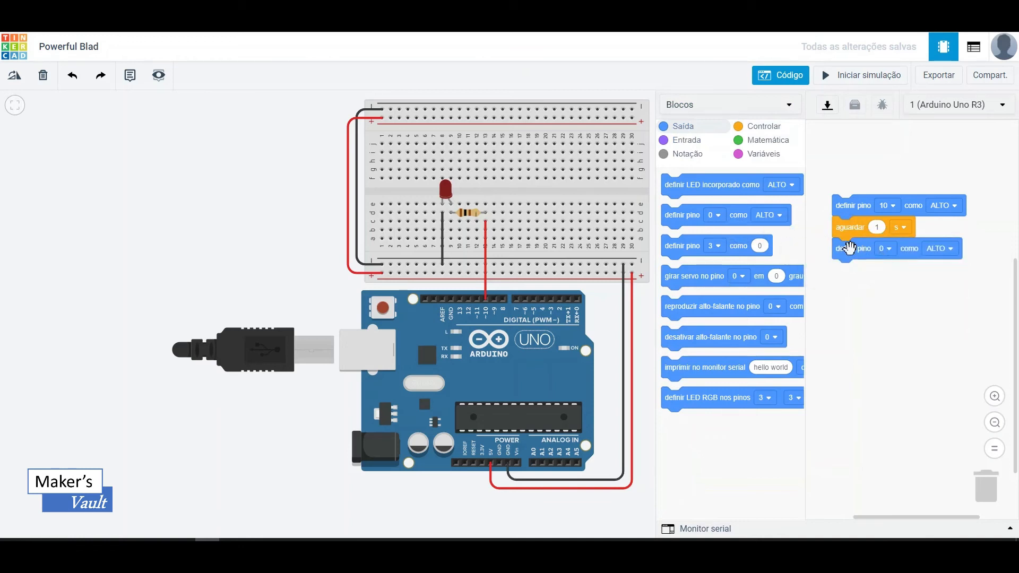
left_click(891, 252)
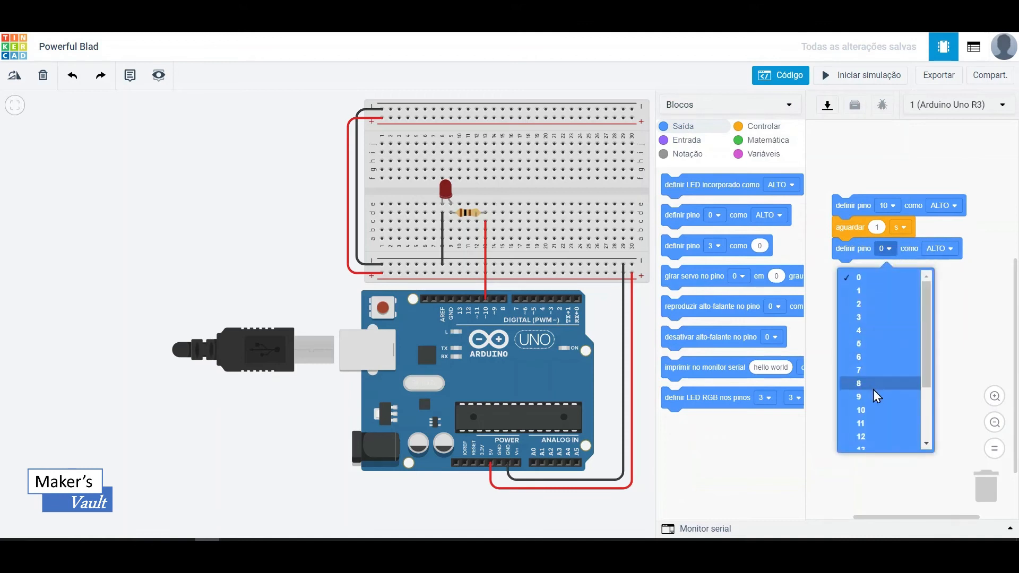
left_click(868, 412)
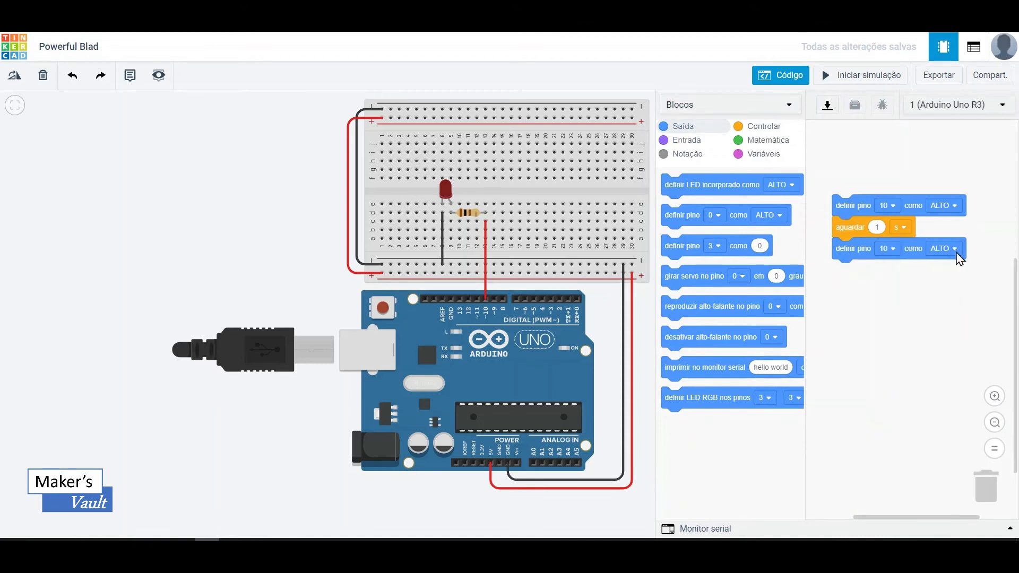
left_click(952, 251)
left_click(932, 292)
left_click(856, 79)
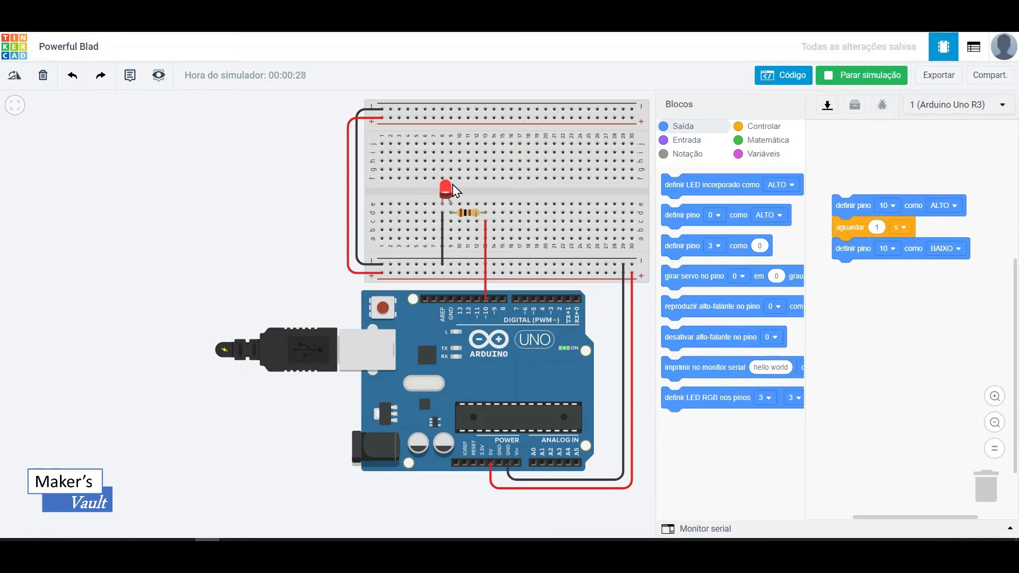
Attach an "aguardar" block of 1 s below the pin 10 BAIXO block and run a brief simulation of the program
left_click(842, 77)
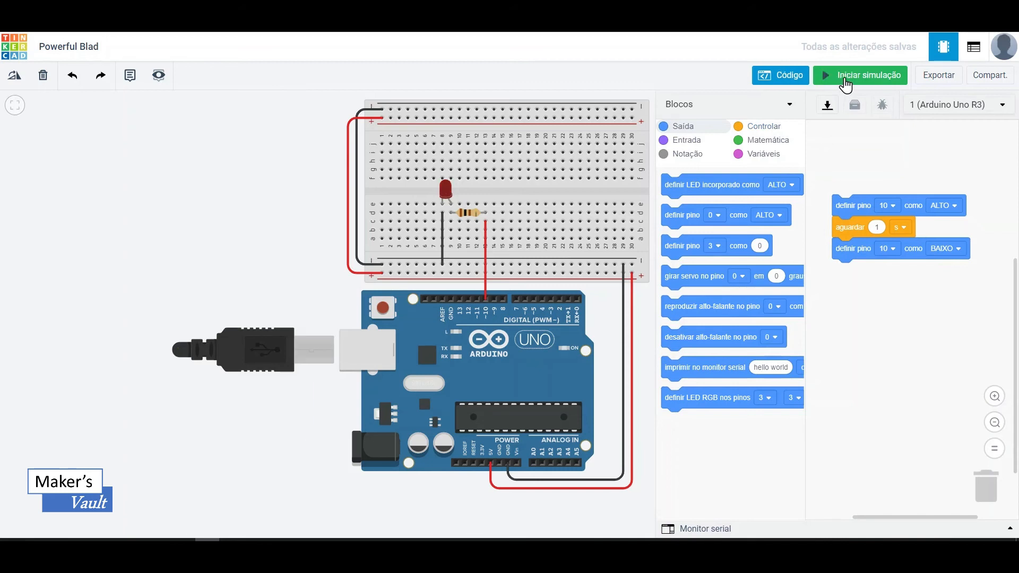
left_click(766, 129)
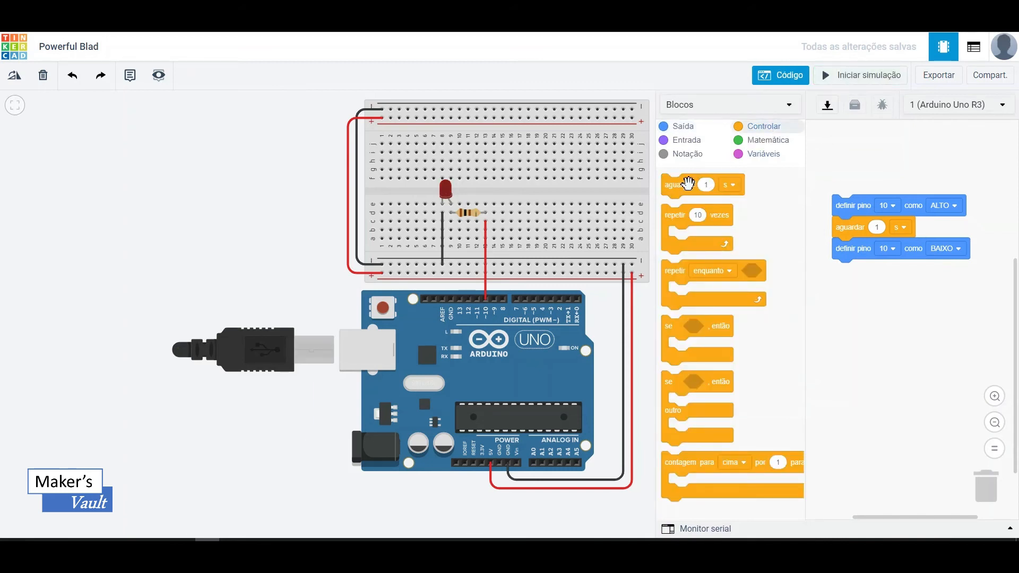
left_click_drag(709, 195, 879, 287)
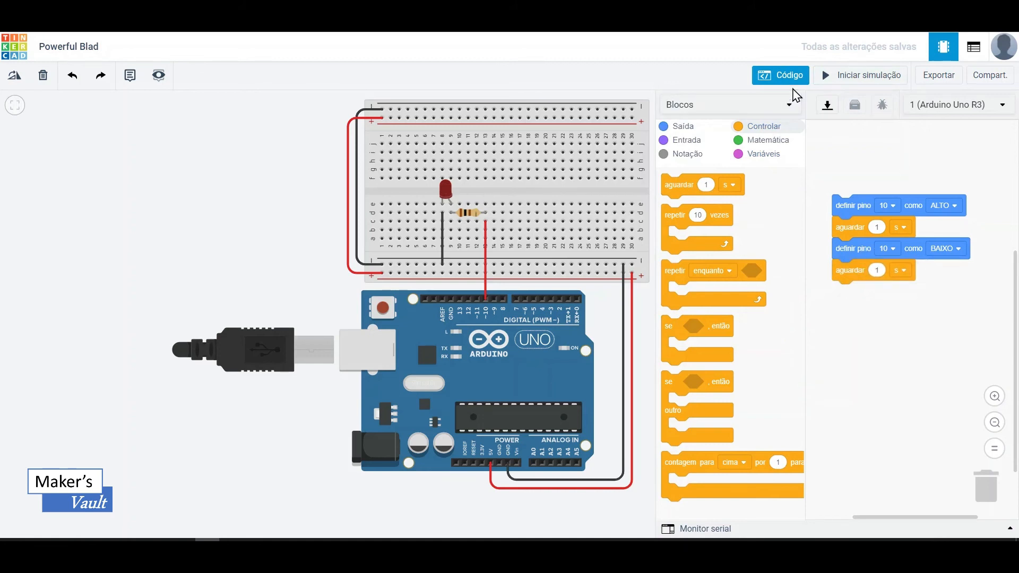
left_click(856, 79)
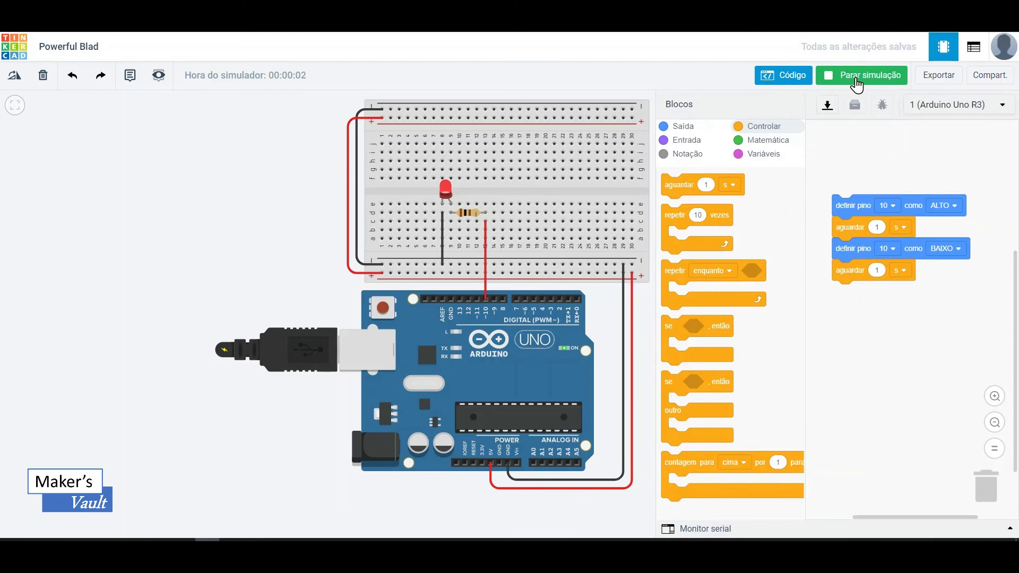
left_click(856, 82)
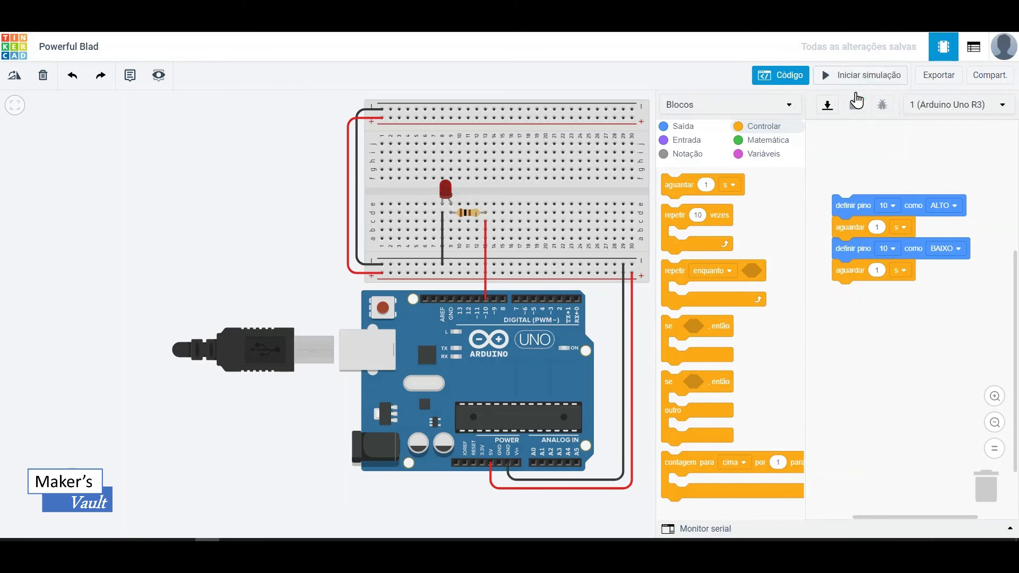
Set the wait block below the pin 10 ALTO block to 500 milissegundos
left_click(906, 230)
left_click(876, 268)
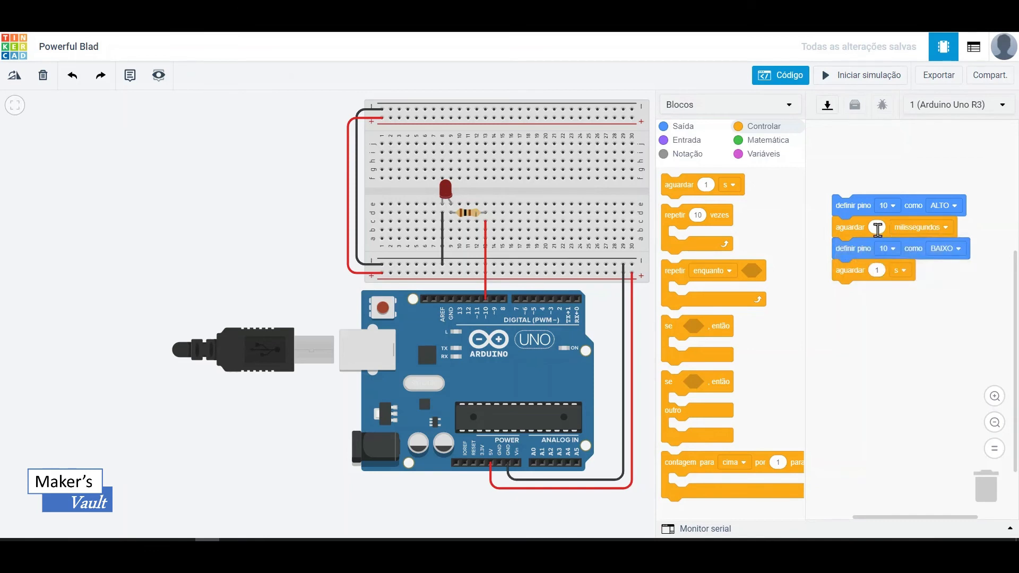
left_click(875, 227)
type("500")
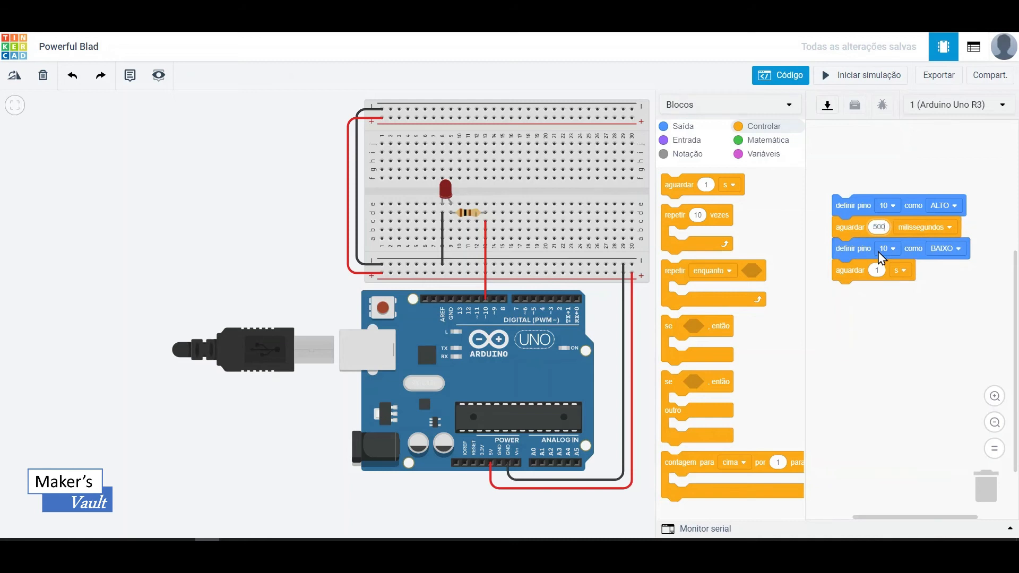
Set the wait block below the pin 10 BAIXO block to 500 milissegundos and run a brief simulation
left_click(903, 272)
left_click(881, 312)
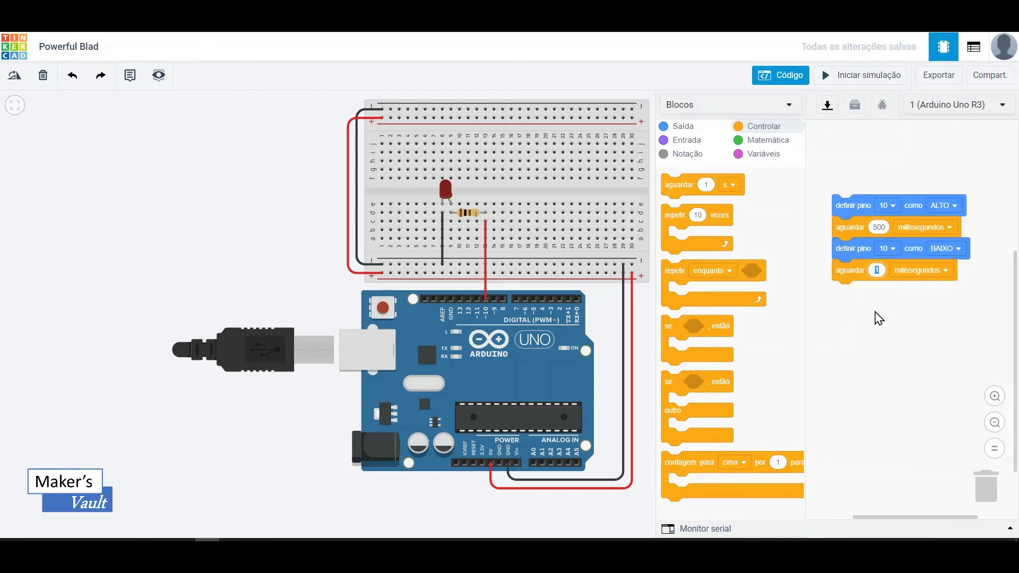
type("500")
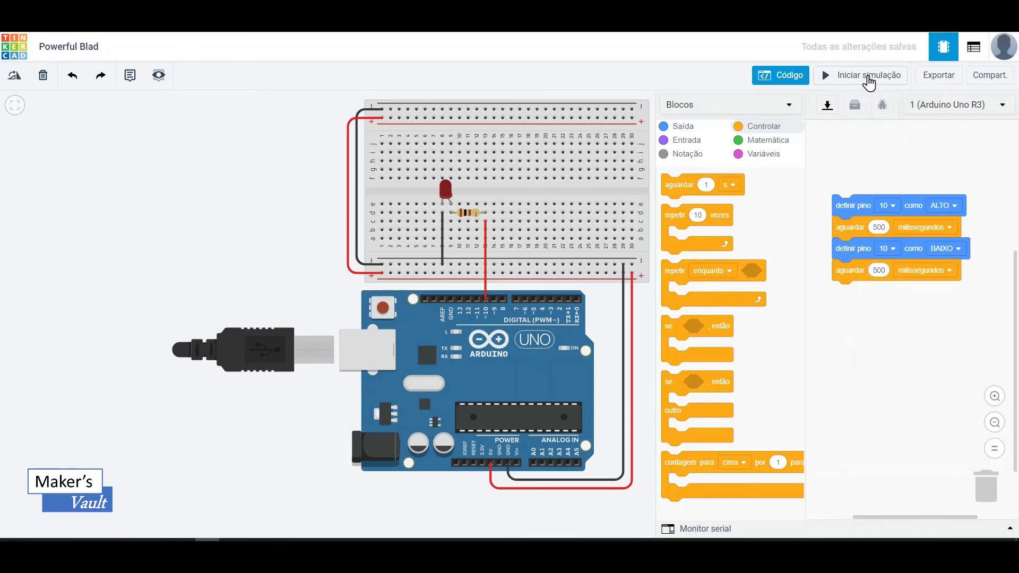
left_click(869, 80)
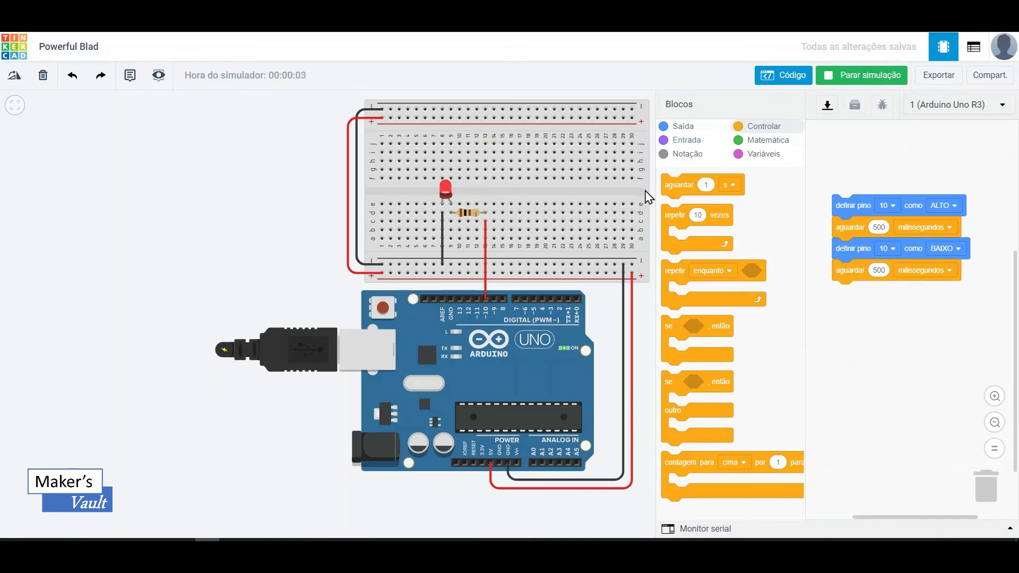
left_click(863, 80)
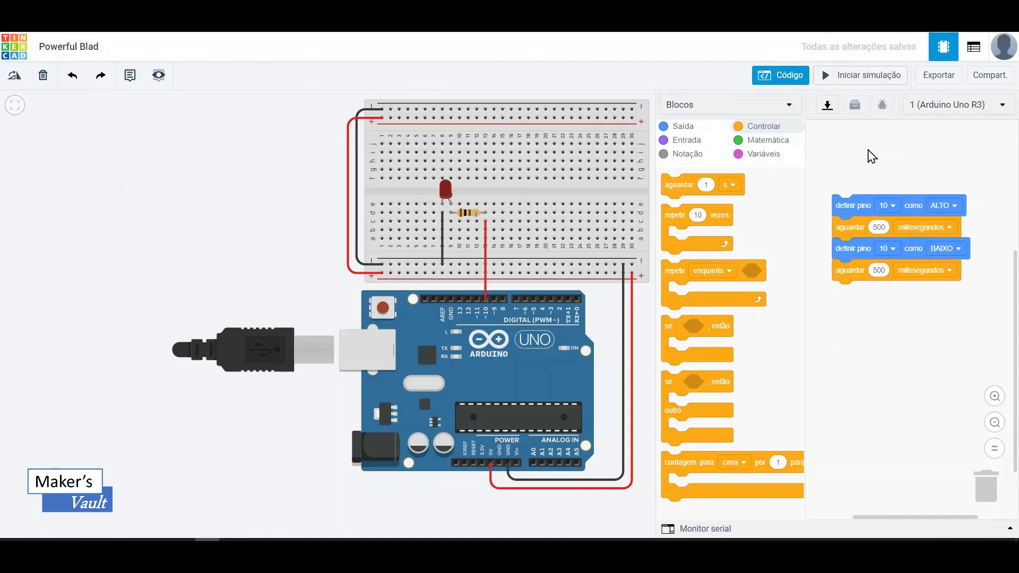
Set both wait blocks to 250 milissegundos and run a brief simulation to check the LED's blinking
left_click_drag(878, 229, 877, 224)
left_click(878, 227)
type("250")
left_click(879, 270)
type("250")
left_click(843, 79)
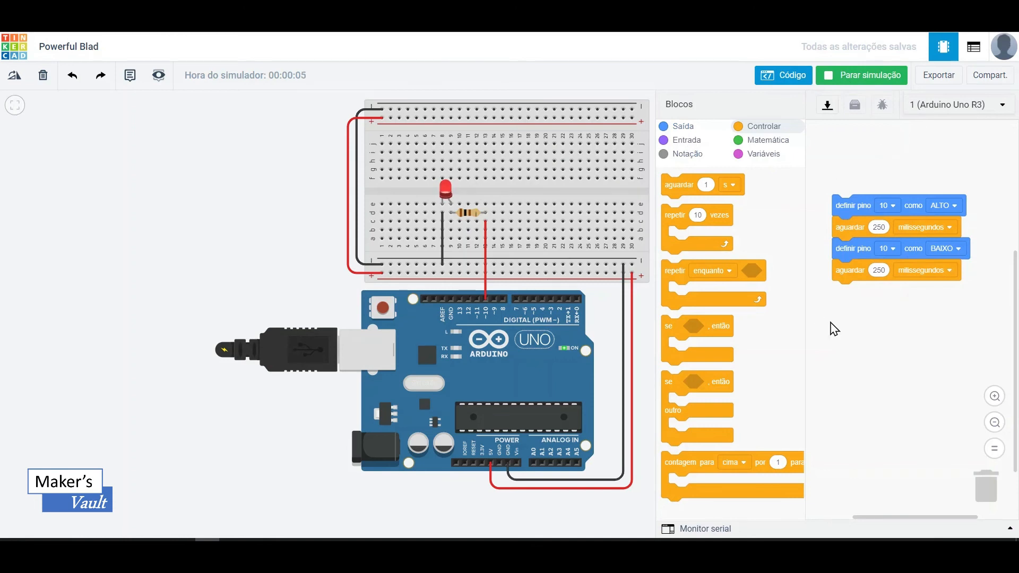
left_click(881, 88)
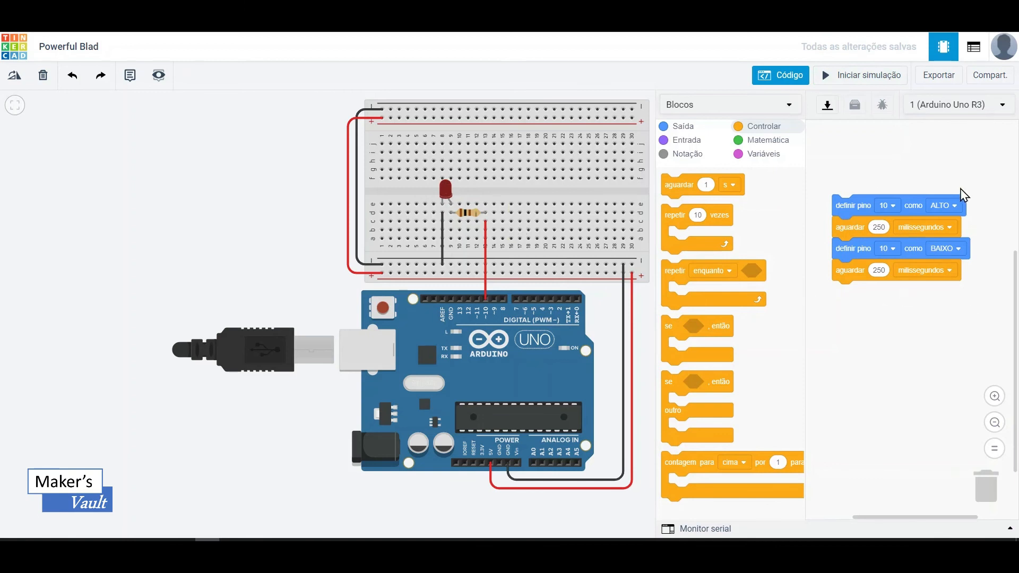
Show the program as "Blocos + texto" to examine the generated Arduino code, and return to the "Blocos" view
left_click(790, 105)
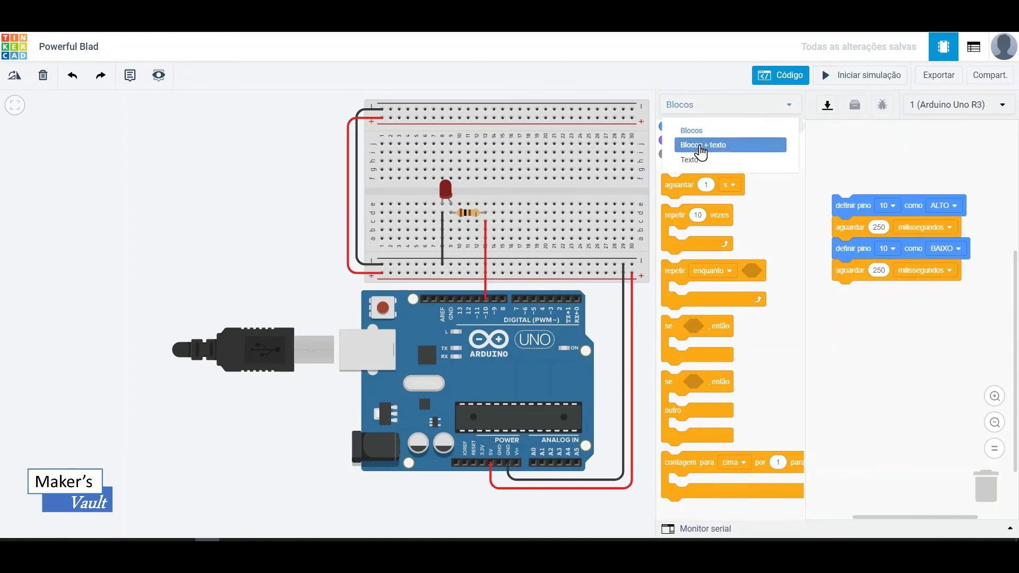
left_click(701, 146)
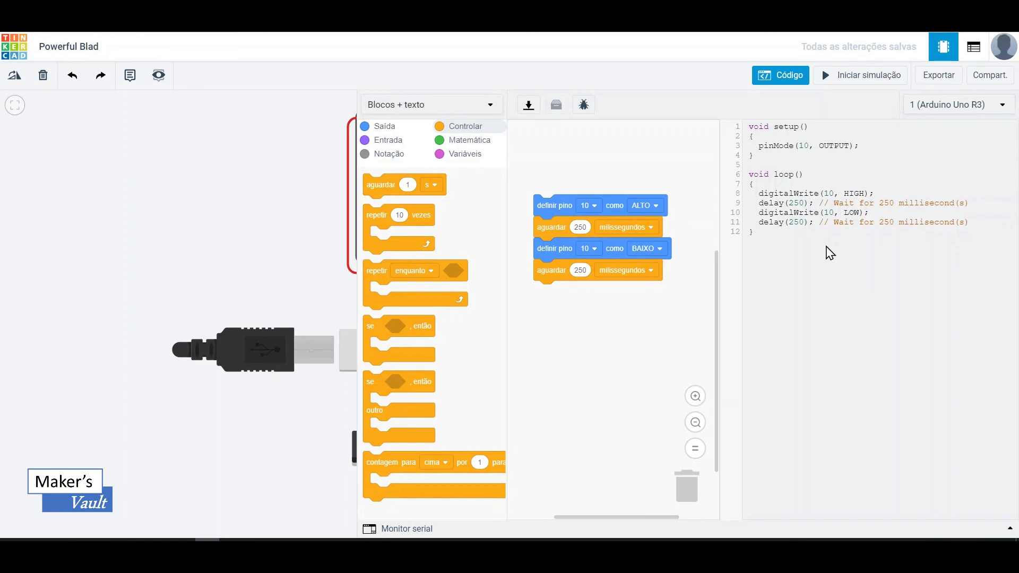
mouse_move(749, 126)
left_mouse_down()
mouse_move(820, 136)
mouse_move(841, 234)
left_mouse_up()
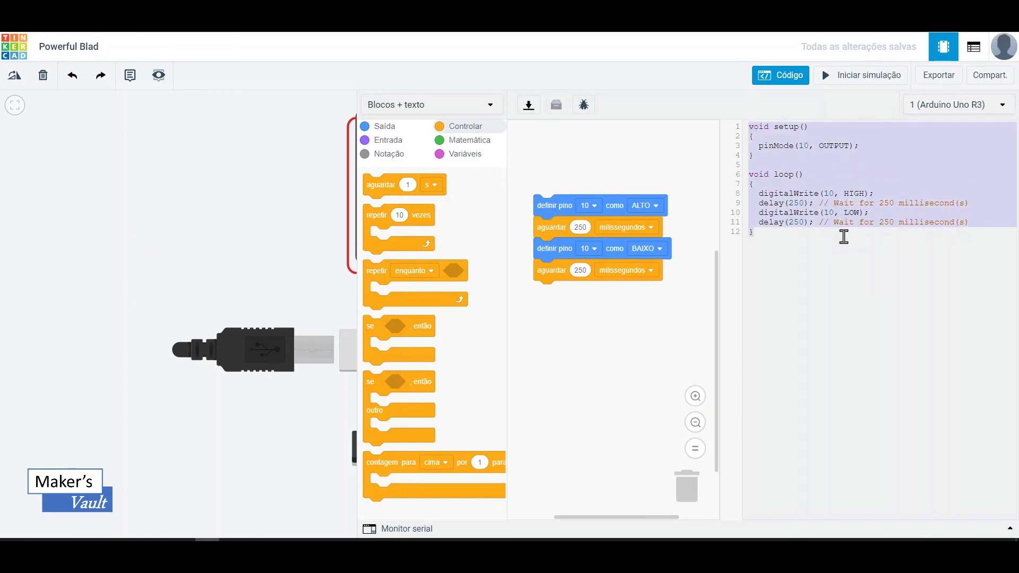
left_click(832, 278)
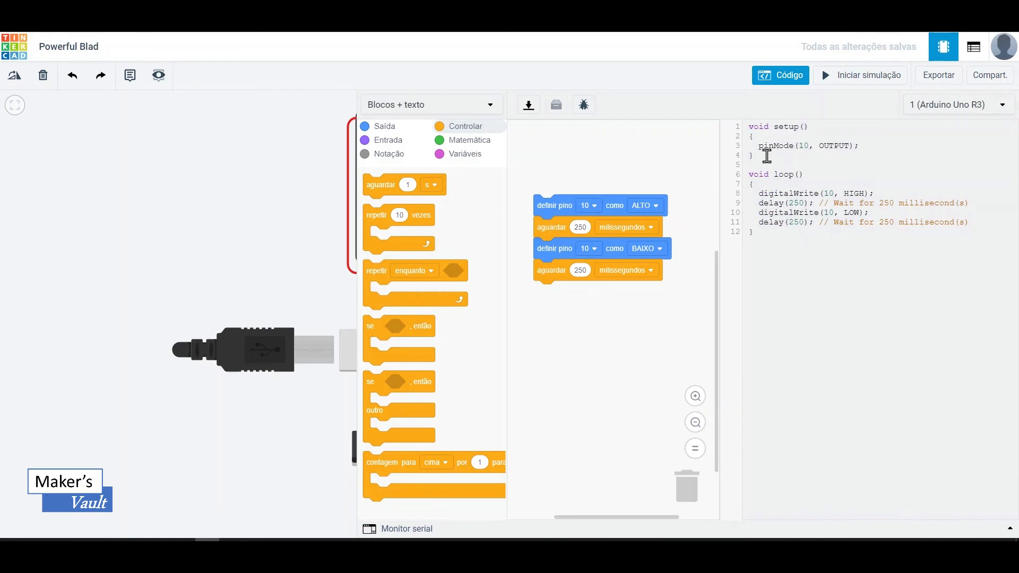
left_click(492, 109)
left_click(393, 128)
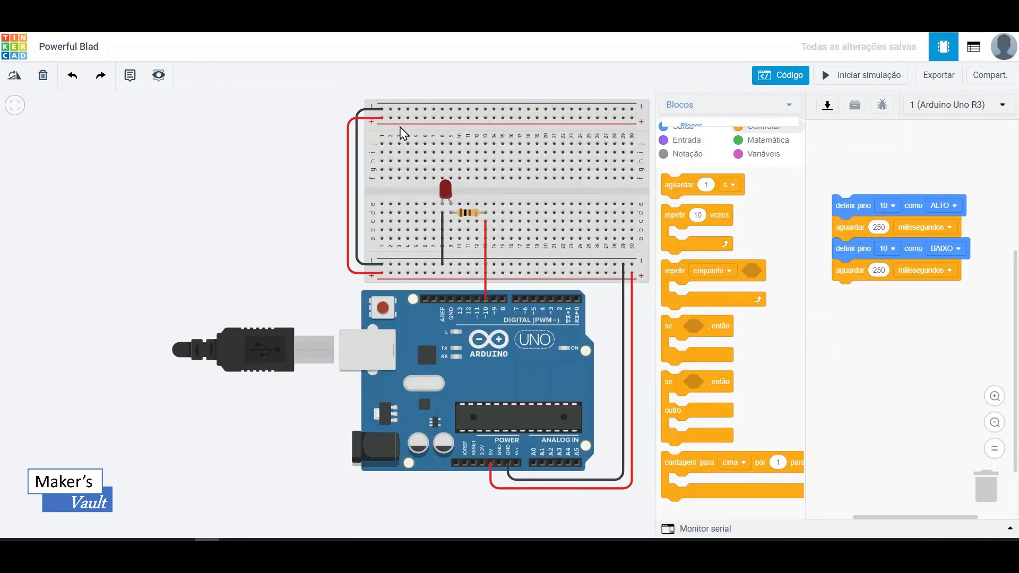